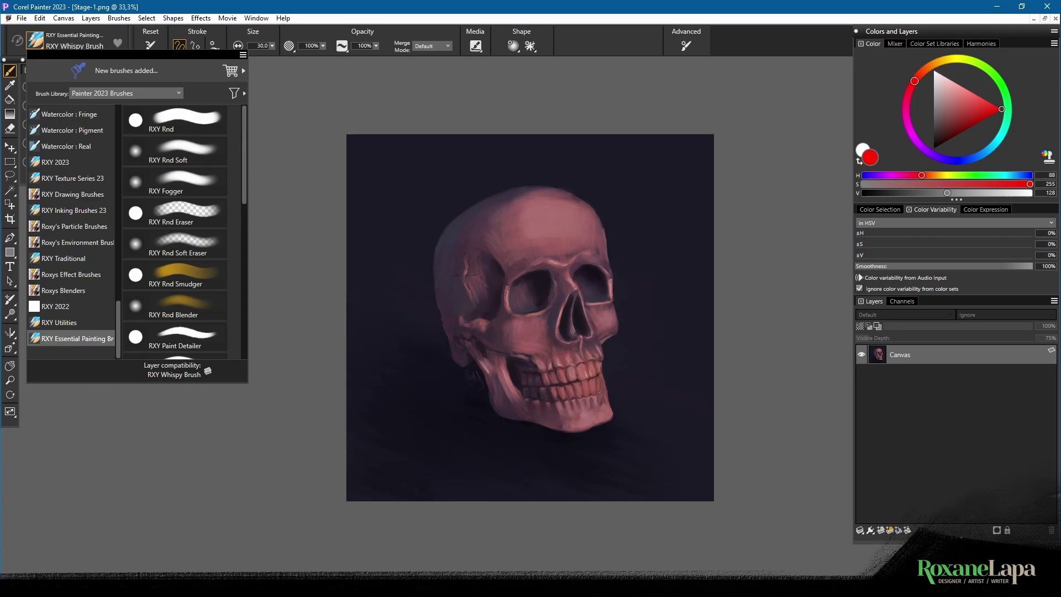
# Choose the RXY Whispy Brush, zoom to 50%, and add an empty Layer 1 above the canvas.
pyautogui.click(71, 340)
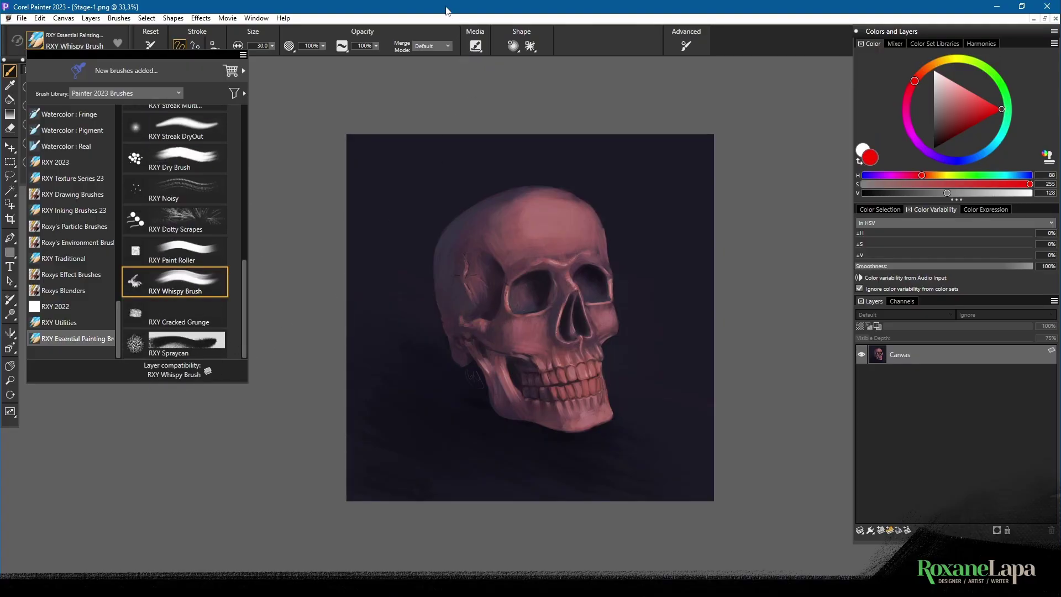
pyautogui.click(447, 11)
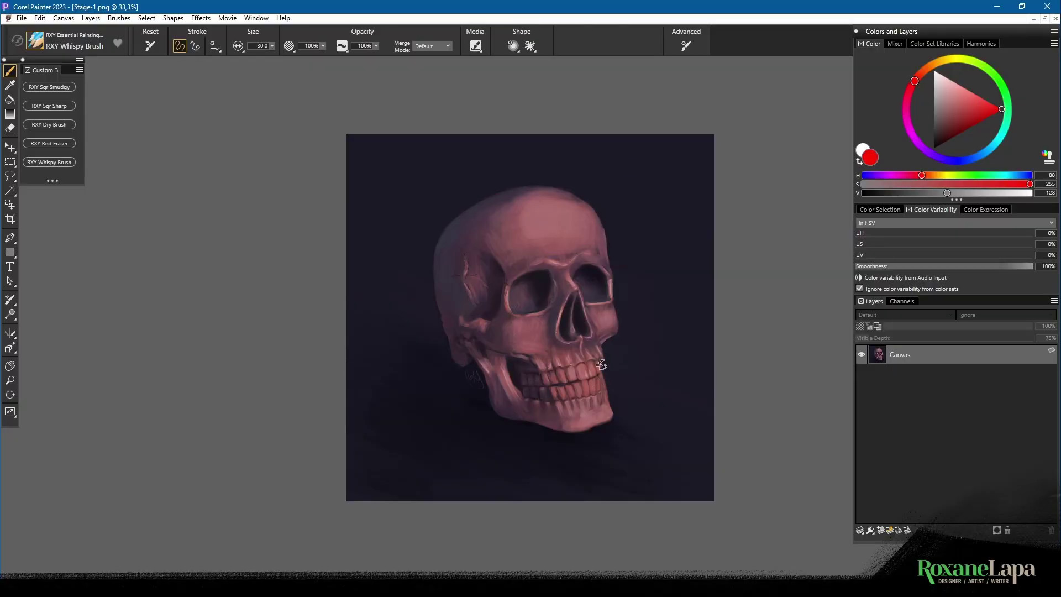
pyautogui.hotkey('ctrl', '+')
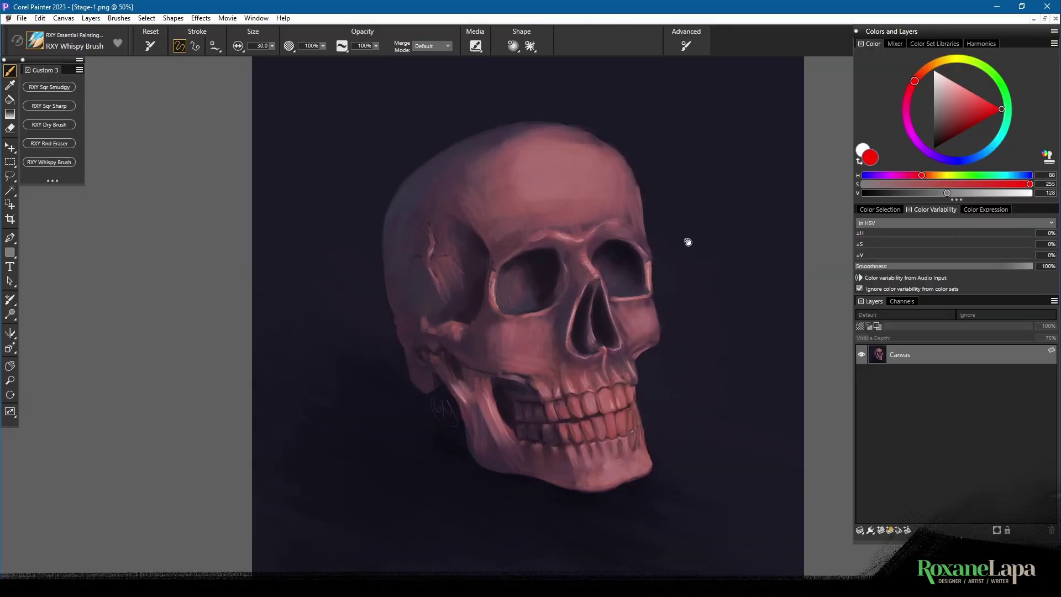
pyautogui.moveTo(687, 240); pyautogui.dragTo(620, 283)
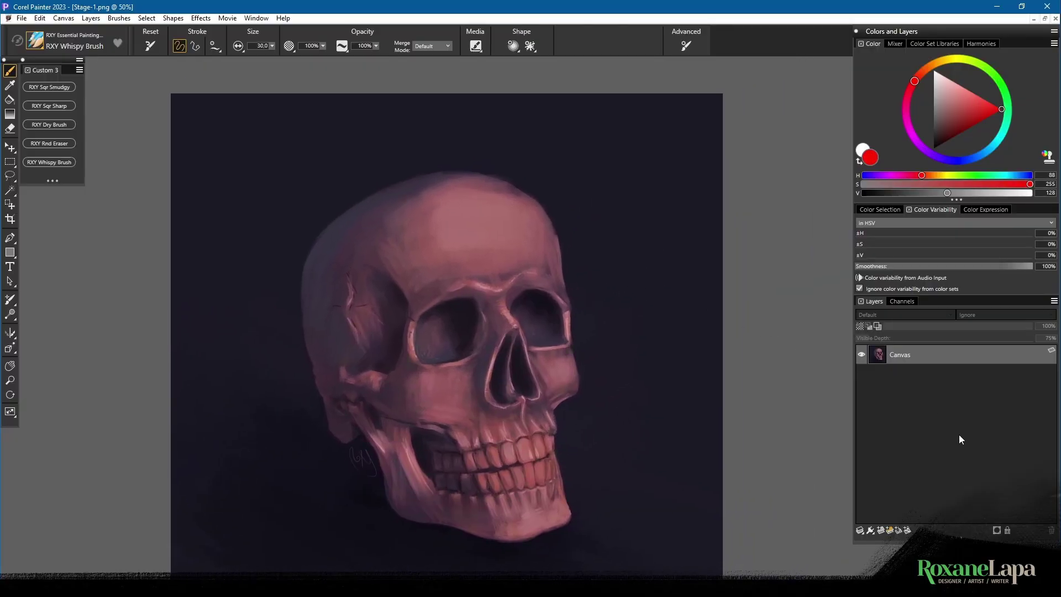
pyautogui.click(882, 534)
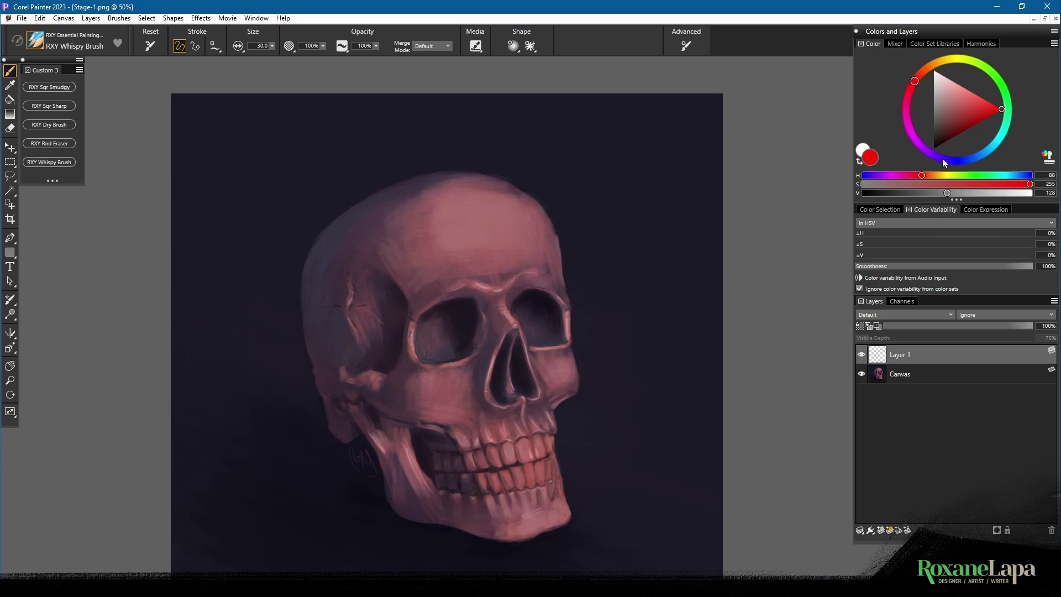
# Pick magenta, set brush size 50, and paint a test wisp near the top right.
pyautogui.click(911, 132)
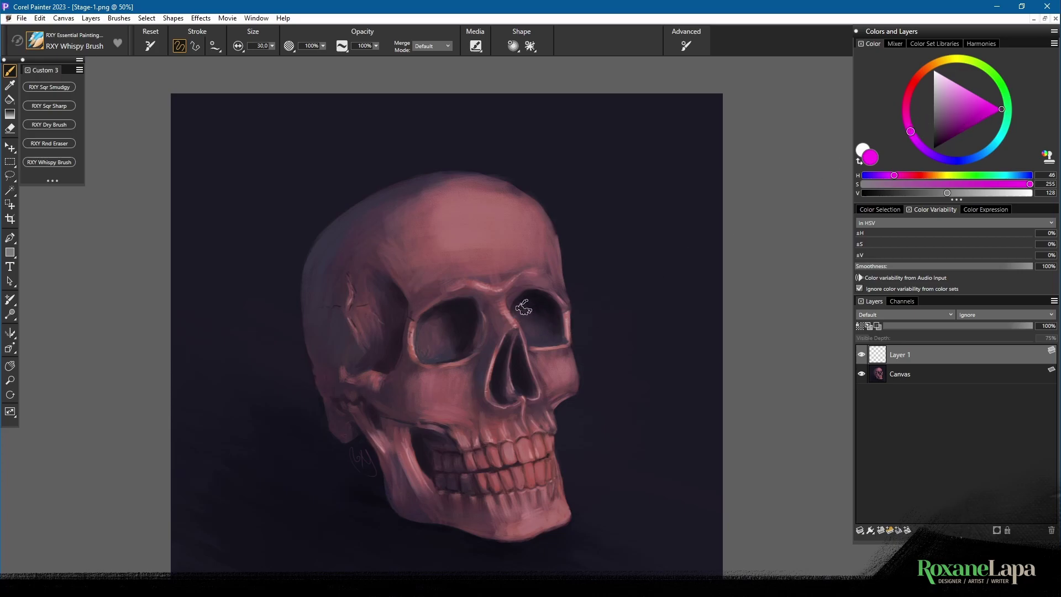
pyautogui.moveTo(534, 318); pyautogui.dragTo(539, 324)
pyautogui.hotkey('ctrl', 'z')
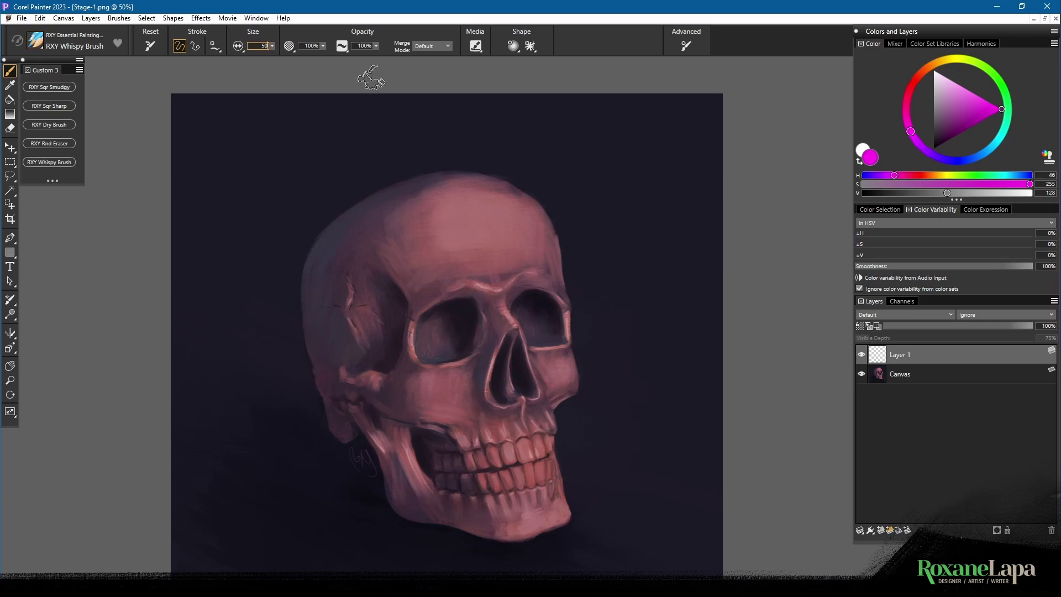
pyautogui.press('Return')
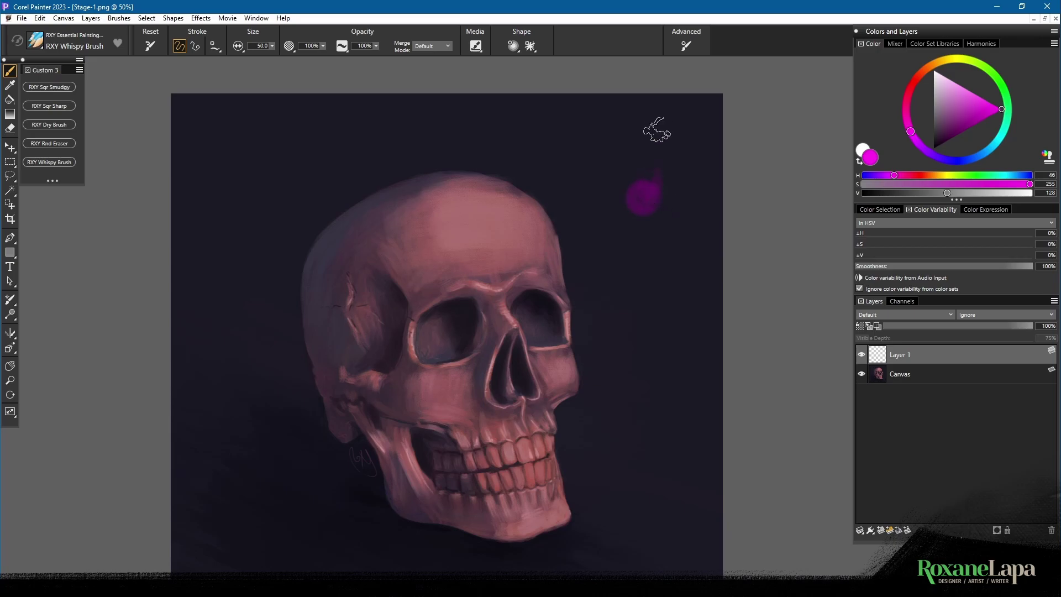
pyautogui.moveTo(642, 200); pyautogui.dragTo(639, 182)
pyautogui.moveTo(640, 151); pyautogui.dragTo(636, 192)
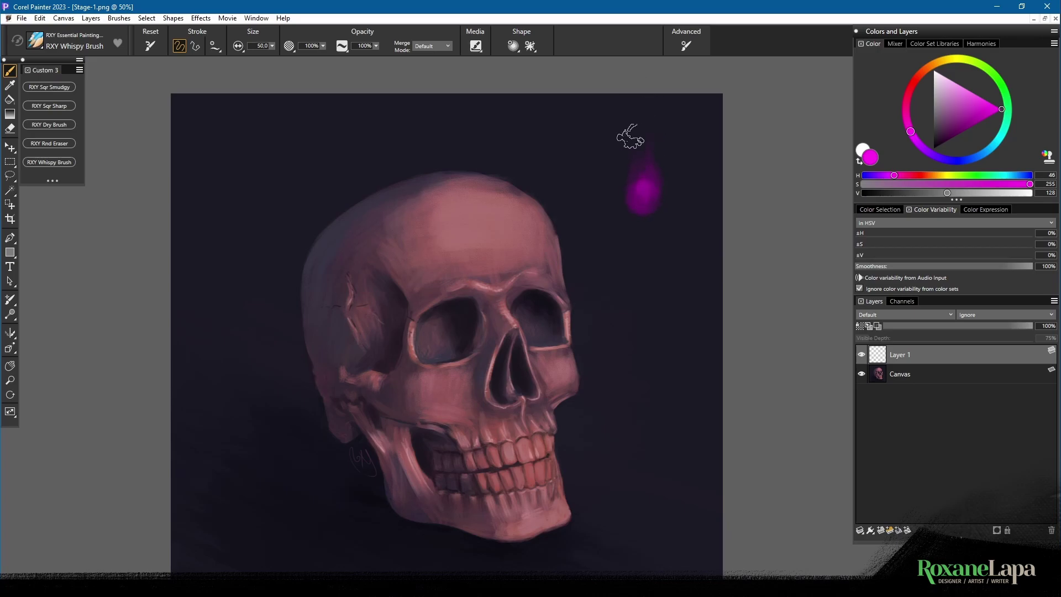
pyautogui.moveTo(628, 138); pyautogui.dragTo(635, 190)
# Paint soft magenta glows into the right and left eye sockets.
pyautogui.moveTo(540, 315)
pyautogui.mouseDown()
pyautogui.moveTo(542, 330)
pyautogui.moveTo(539, 320)
pyautogui.mouseUp()
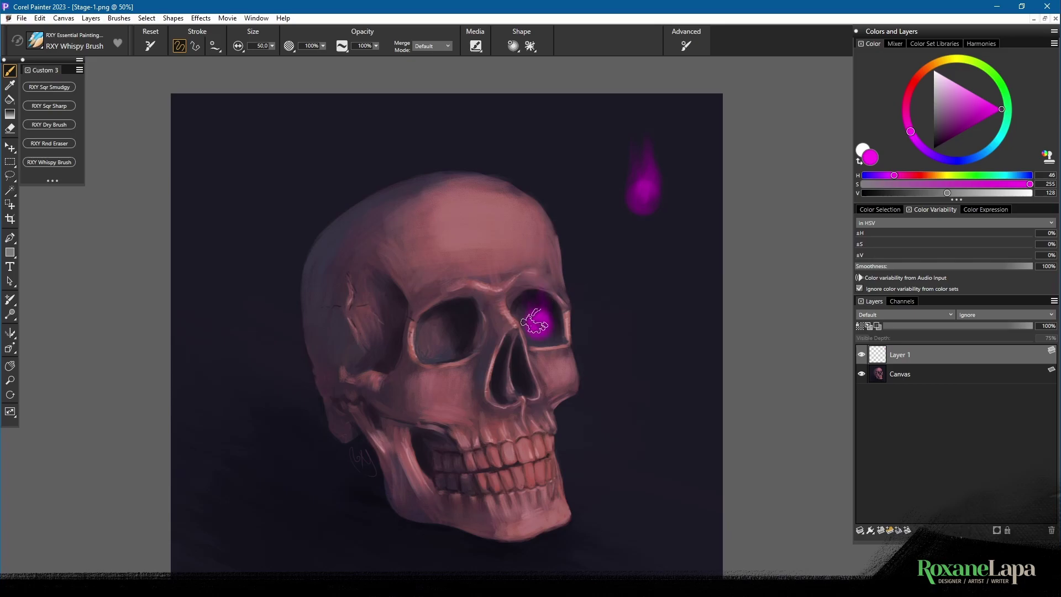
pyautogui.moveTo(535, 321)
pyautogui.mouseDown()
pyautogui.moveTo(553, 249)
pyautogui.moveTo(534, 240)
pyautogui.mouseUp()
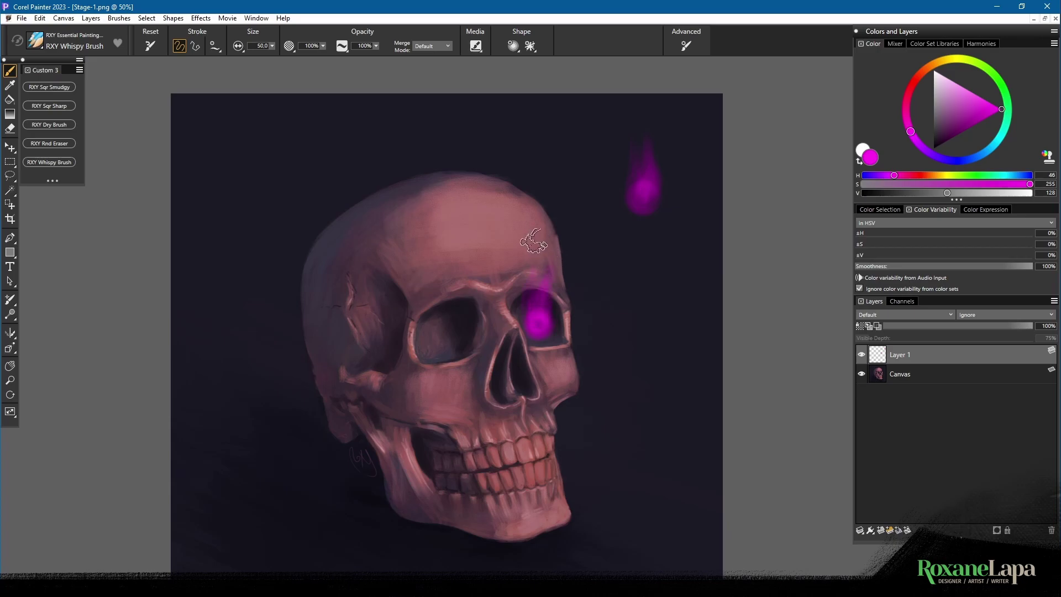
pyautogui.moveTo(534, 282); pyautogui.dragTo(539, 242)
pyautogui.moveTo(540, 312); pyautogui.dragTo(535, 305)
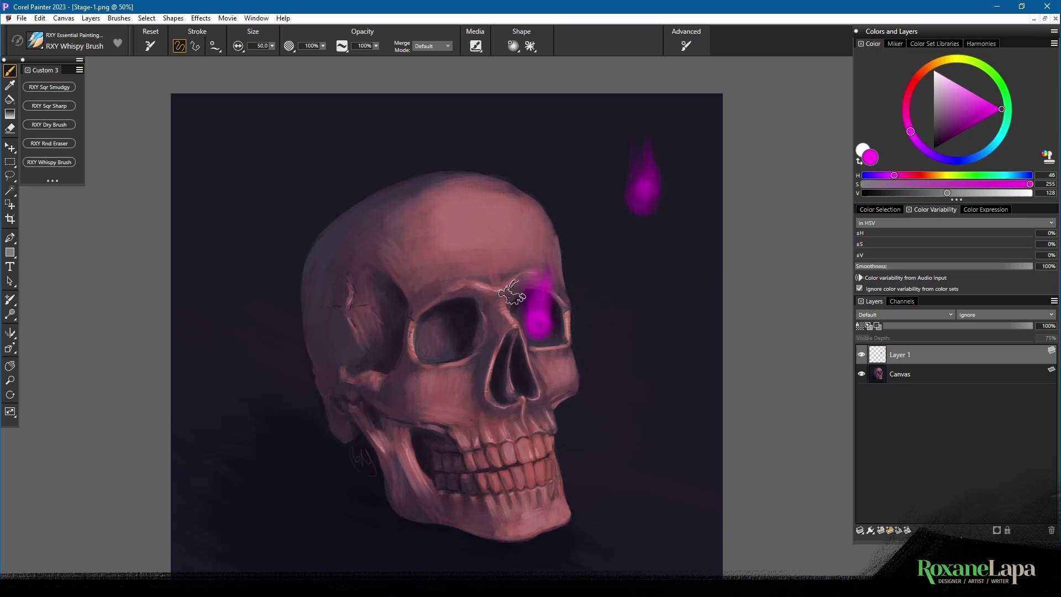
pyautogui.moveTo(448, 331)
pyautogui.mouseDown()
pyautogui.moveTo(439, 282)
pyautogui.moveTo(445, 331)
pyautogui.mouseUp()
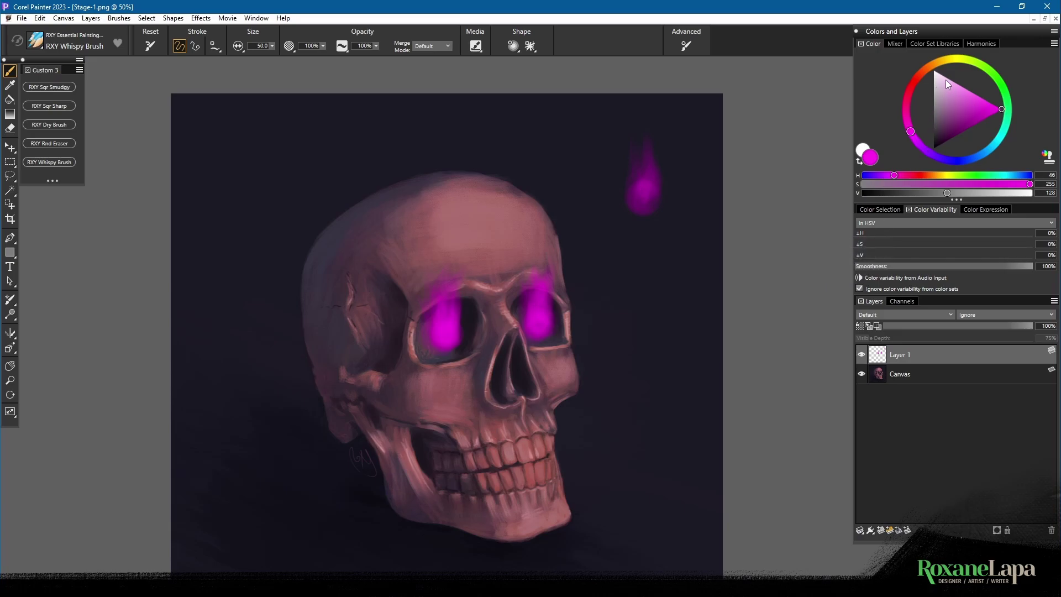
# Switch to white at brush size 30 and brighten the right eye's centre, with a test dab.
pyautogui.moveTo(952, 85); pyautogui.dragTo(951, 83)
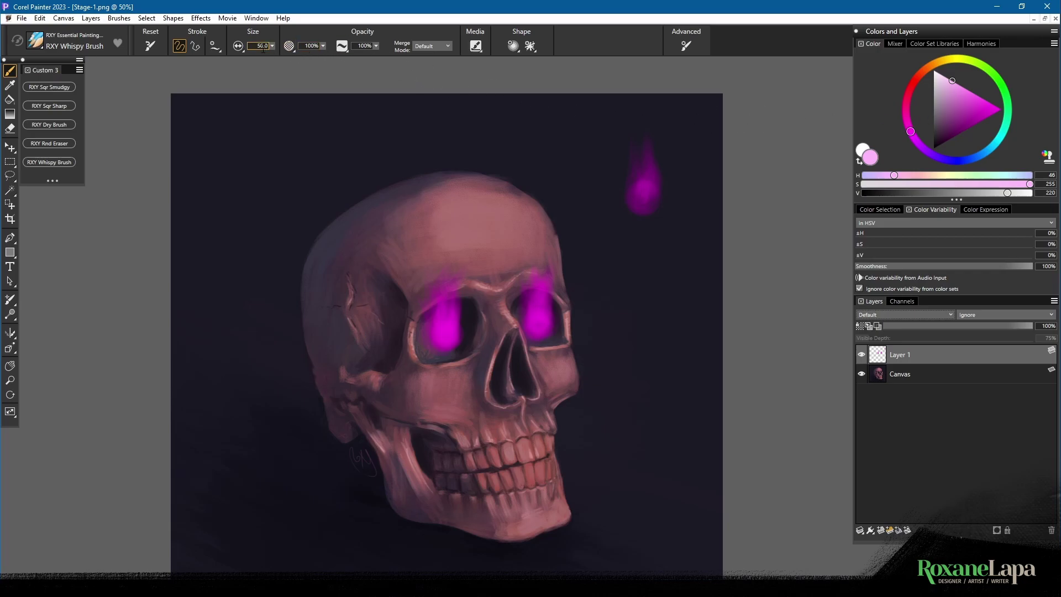
pyautogui.write('3')
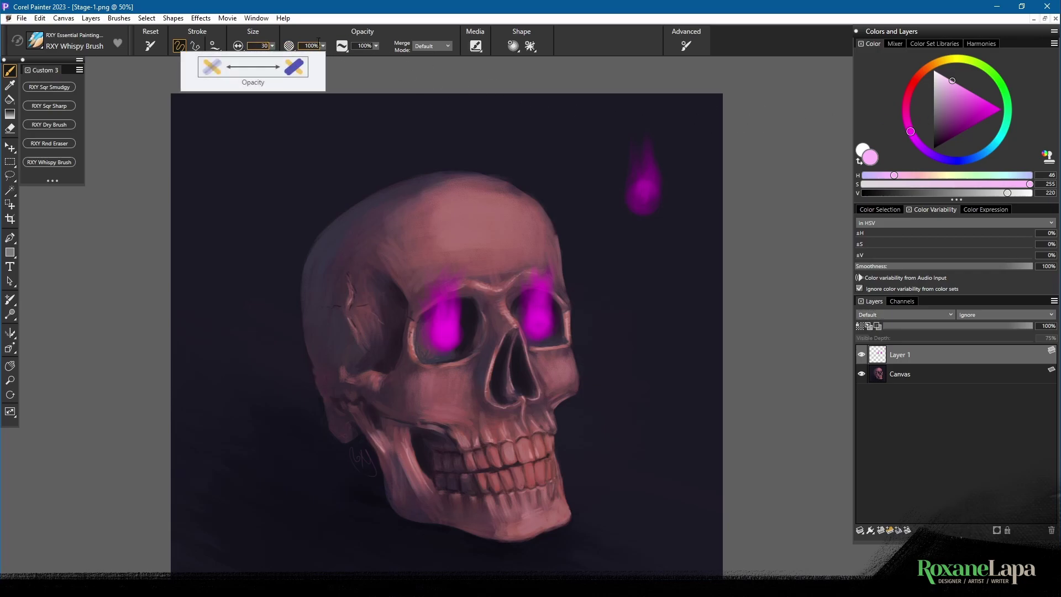
pyautogui.write('0')
pyautogui.press('Return')
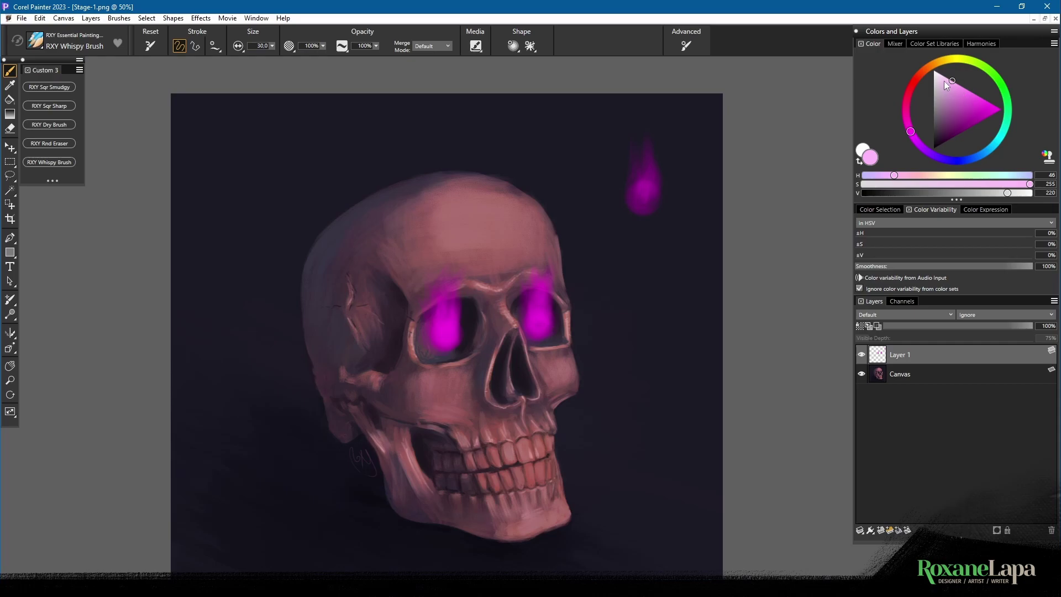
pyautogui.moveTo(945, 81); pyautogui.dragTo(924, 45)
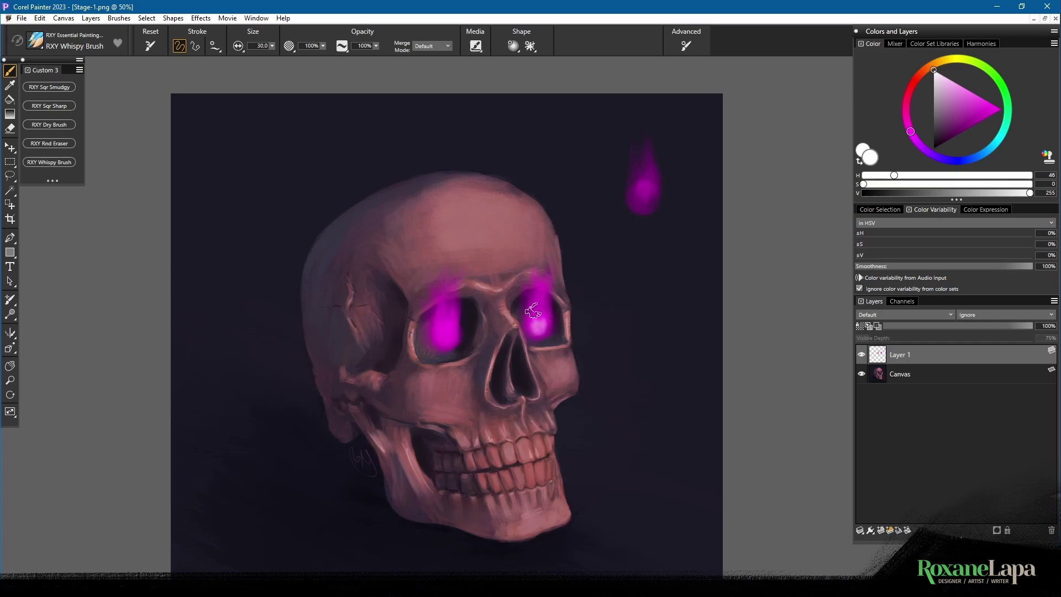
pyautogui.moveTo(543, 313); pyautogui.dragTo(538, 330)
pyautogui.moveTo(677, 282)
pyautogui.mouseDown()
pyautogui.moveTo(681, 261)
pyautogui.moveTo(680, 277)
pyautogui.moveTo(640, 271)
pyautogui.moveTo(643, 259)
pyautogui.mouseUp()
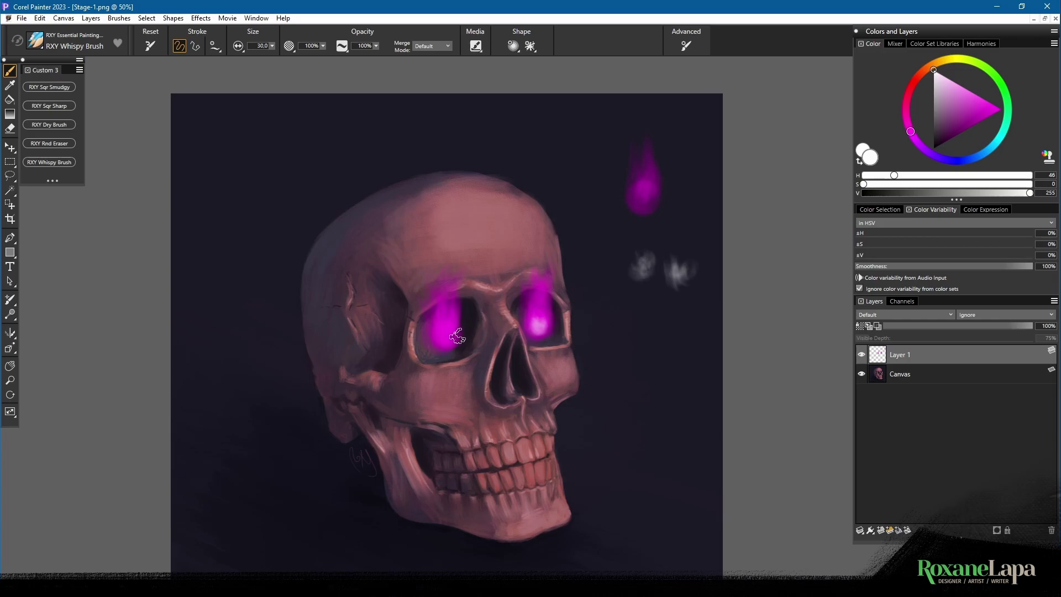
# Add a whitish core to the left eye and mottle the right eye with dark purple.
pyautogui.moveTo(447, 334); pyautogui.dragTo(443, 334)
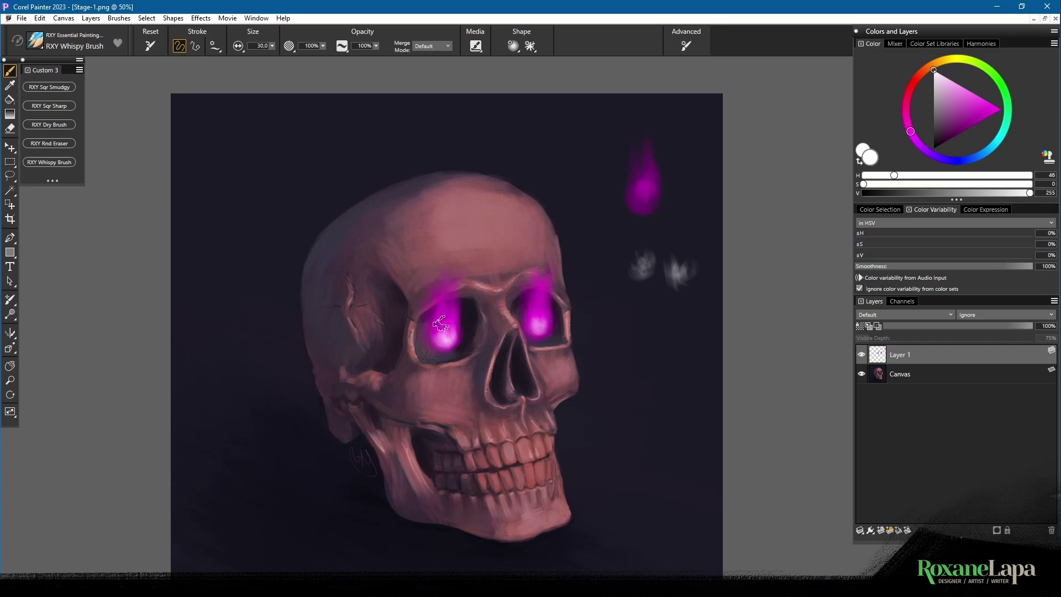
pyautogui.moveTo(443, 325)
pyautogui.mouseDown()
pyautogui.moveTo(458, 346)
pyautogui.moveTo(445, 333)
pyautogui.moveTo(440, 342)
pyautogui.moveTo(446, 321)
pyautogui.mouseUp()
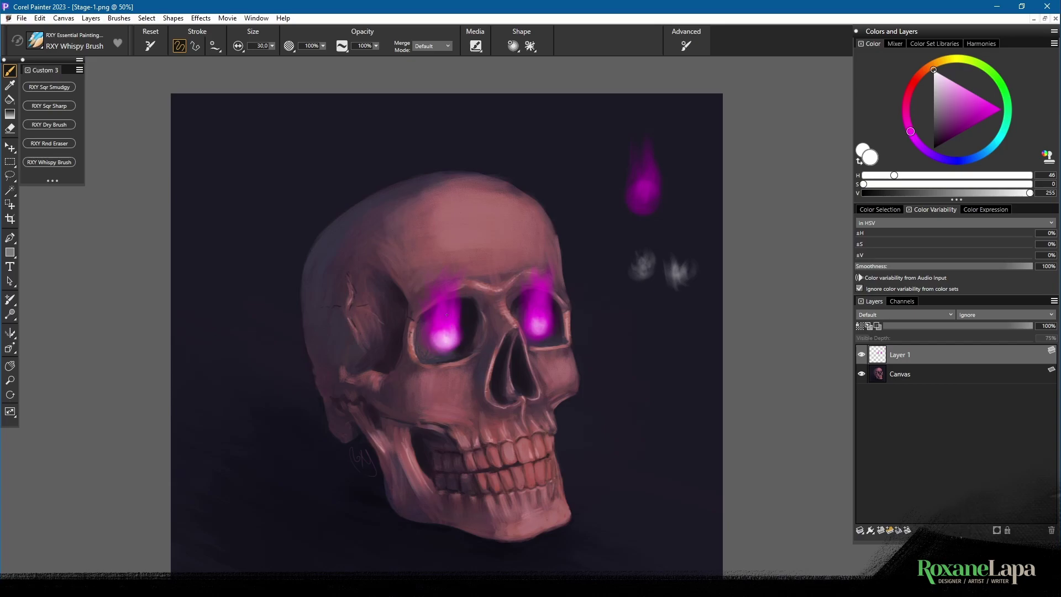
pyautogui.moveTo(528, 327)
pyautogui.mouseDown()
pyautogui.moveTo(544, 321)
pyautogui.moveTo(545, 334)
pyautogui.mouseUp()
pyautogui.moveTo(961, 127); pyautogui.dragTo(966, 159)
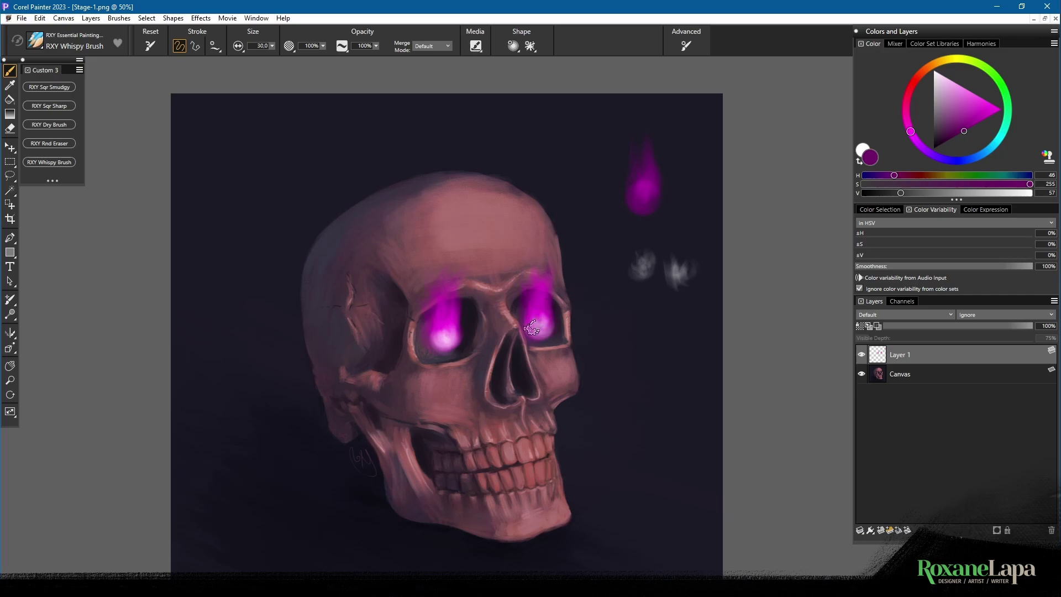
pyautogui.moveTo(532, 328); pyautogui.dragTo(552, 322)
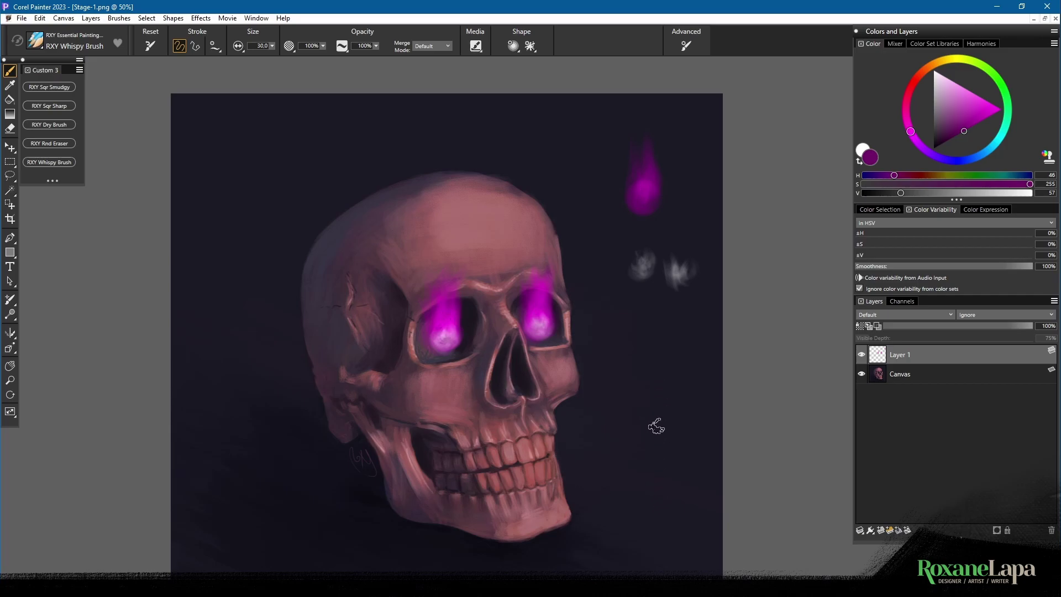
# Zoom to 75%, set brush size 10, and pick bright pink for the flame wisps.
pyautogui.hotkey('ctrl', '+')
pyautogui.hotkey('ctrl', '+')
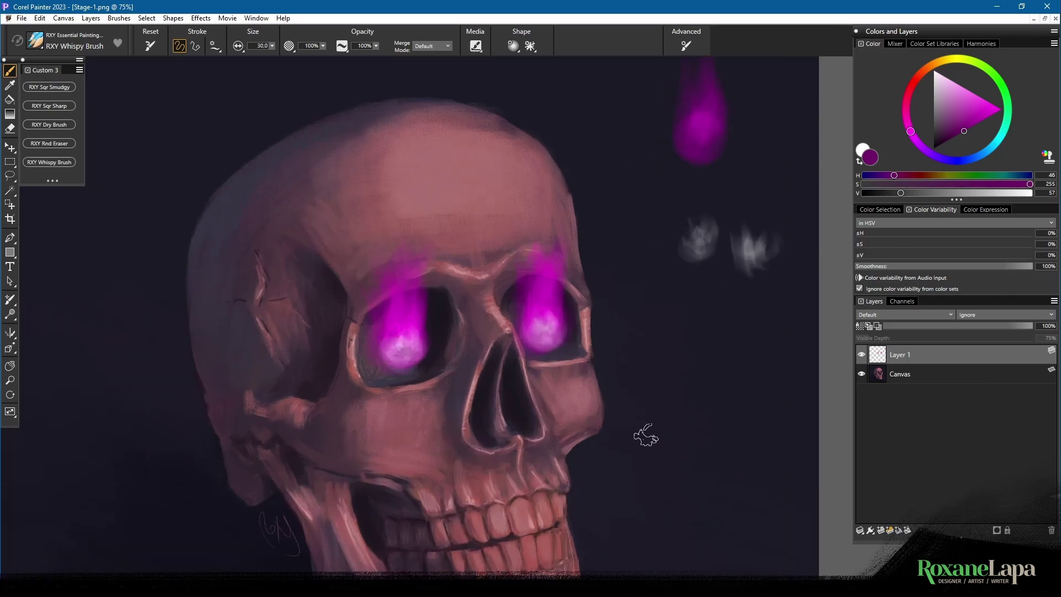
pyautogui.moveTo(661, 393); pyautogui.dragTo(643, 354)
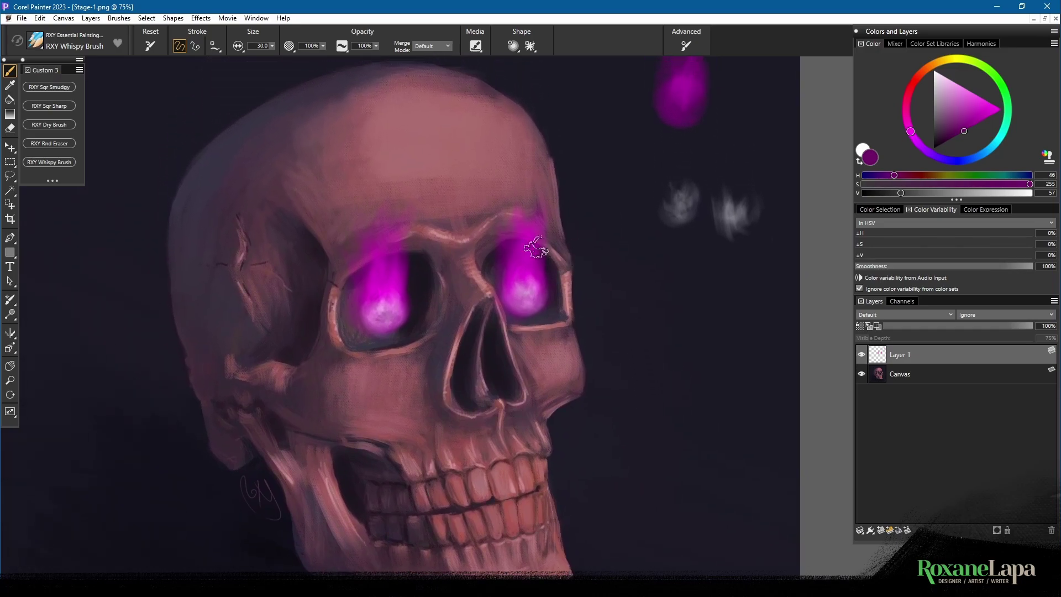
pyautogui.click(262, 45)
pyautogui.press('Return')
pyautogui.click(967, 84)
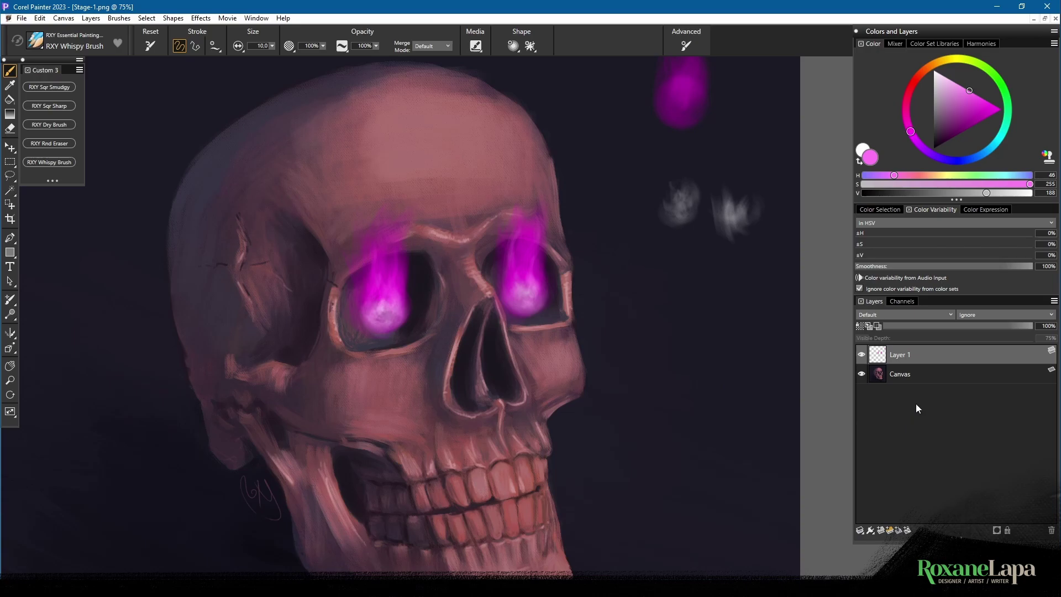
# Add Layer 2, name the layers 'eyes' and 'glow', and sample the eye magenta at full saturation.
pyautogui.click(915, 381)
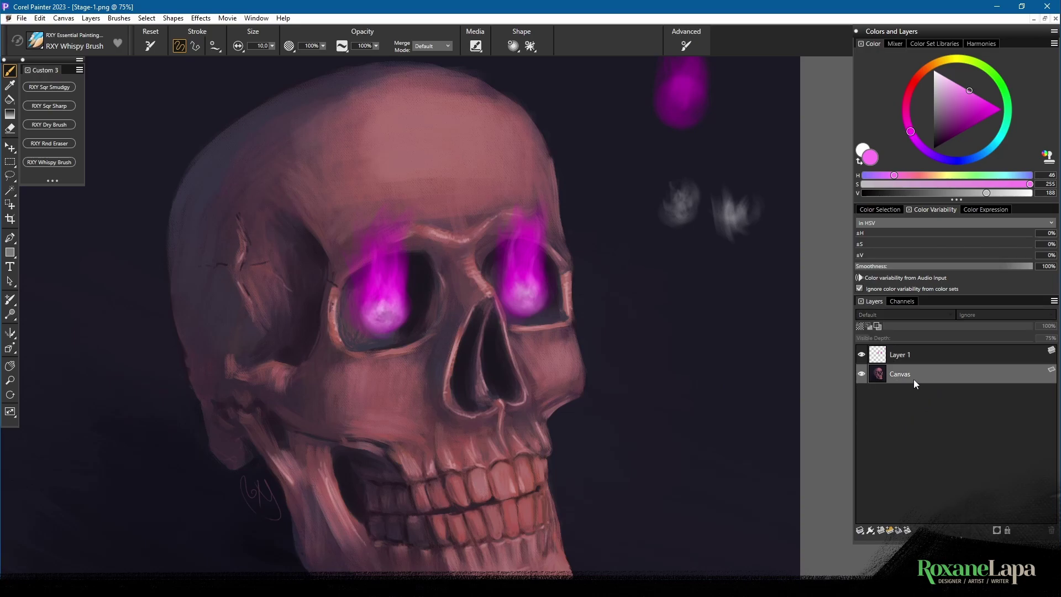
pyautogui.click(882, 530)
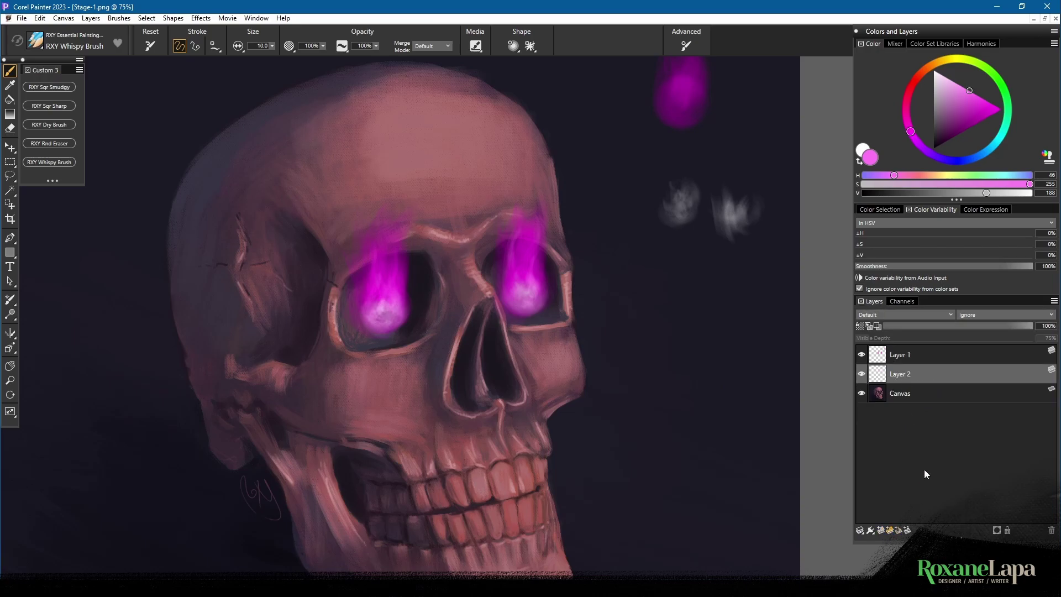
pyautogui.click(897, 355)
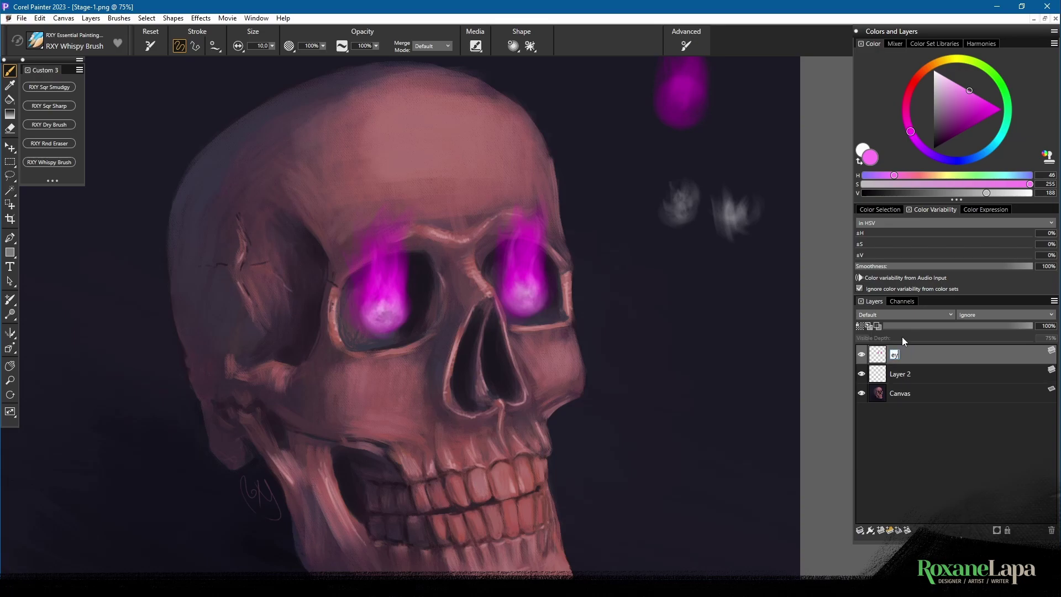
pyautogui.press('Return')
pyautogui.doubleClick(901, 375)
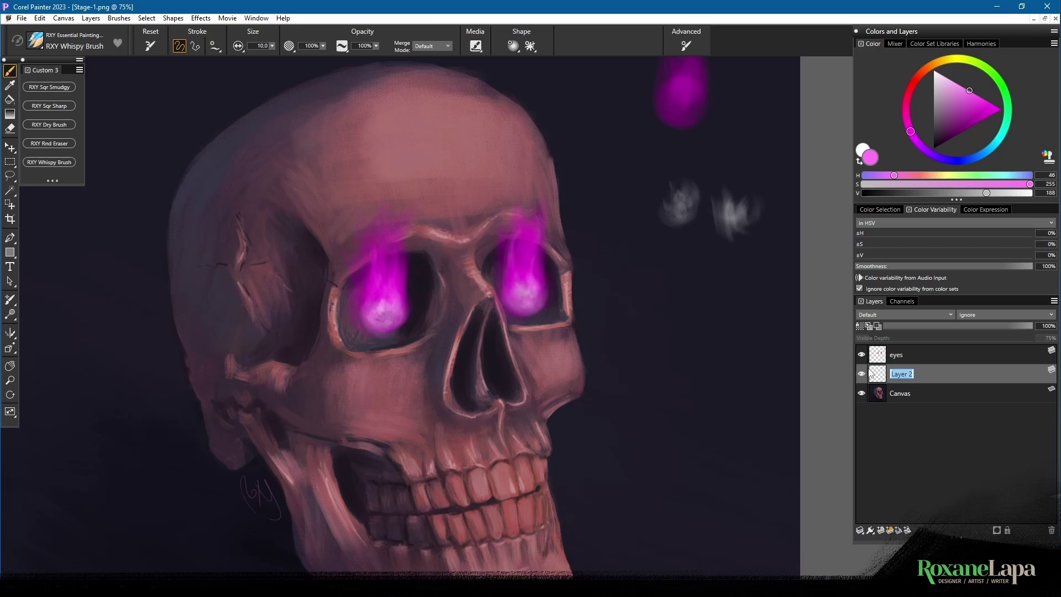
pyautogui.write('glow')
pyautogui.press('Return')
pyautogui.keyDown('alt'); pyautogui.click(539, 270); pyautogui.keyUp('alt')
pyautogui.moveTo(970, 110); pyautogui.dragTo(1000, 108)
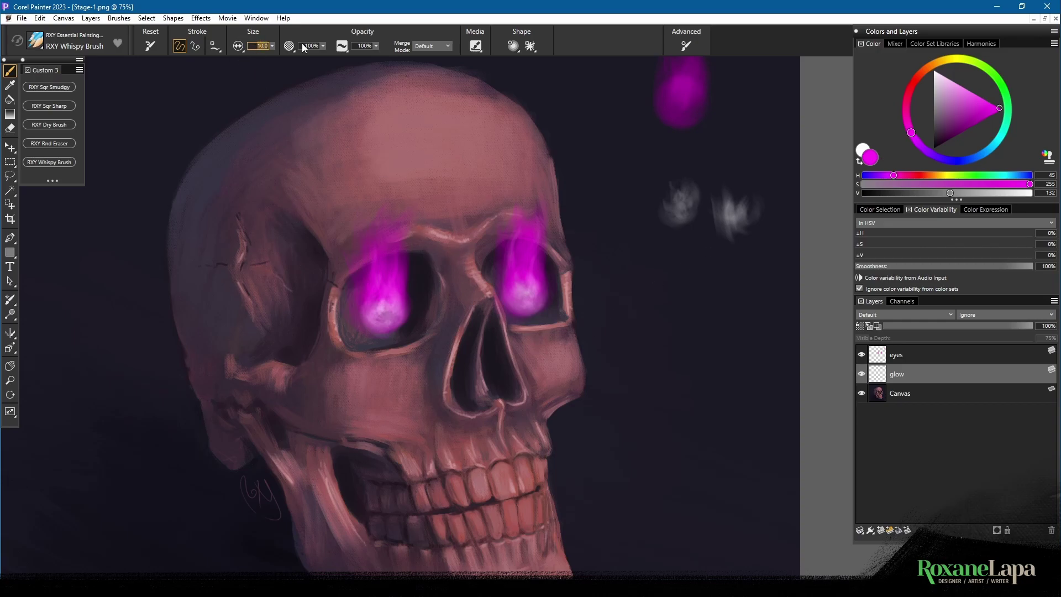
# Paint a broad magenta halo around both eye sockets at size 100, then drop to 50.
pyautogui.write('100')
pyautogui.moveTo(508, 262)
pyautogui.mouseDown()
pyautogui.moveTo(537, 300)
pyautogui.moveTo(539, 268)
pyautogui.moveTo(550, 315)
pyautogui.moveTo(541, 261)
pyautogui.moveTo(541, 303)
pyautogui.moveTo(515, 297)
pyautogui.moveTo(551, 332)
pyautogui.moveTo(507, 292)
pyautogui.moveTo(570, 328)
pyautogui.moveTo(532, 273)
pyautogui.moveTo(522, 287)
pyautogui.moveTo(546, 349)
pyautogui.moveTo(541, 278)
pyautogui.mouseUp()
pyautogui.moveTo(426, 284)
pyautogui.mouseDown()
pyautogui.moveTo(393, 268)
pyautogui.moveTo(394, 364)
pyautogui.moveTo(355, 290)
pyautogui.moveTo(354, 369)
pyautogui.moveTo(362, 257)
pyautogui.mouseUp()
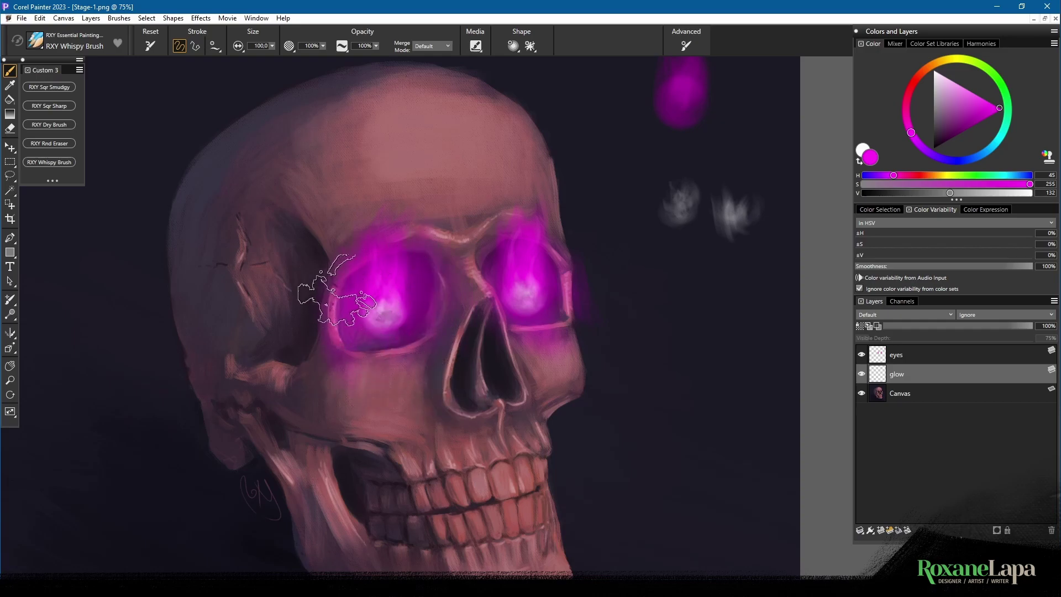
pyautogui.moveTo(337, 299); pyautogui.dragTo(334, 349)
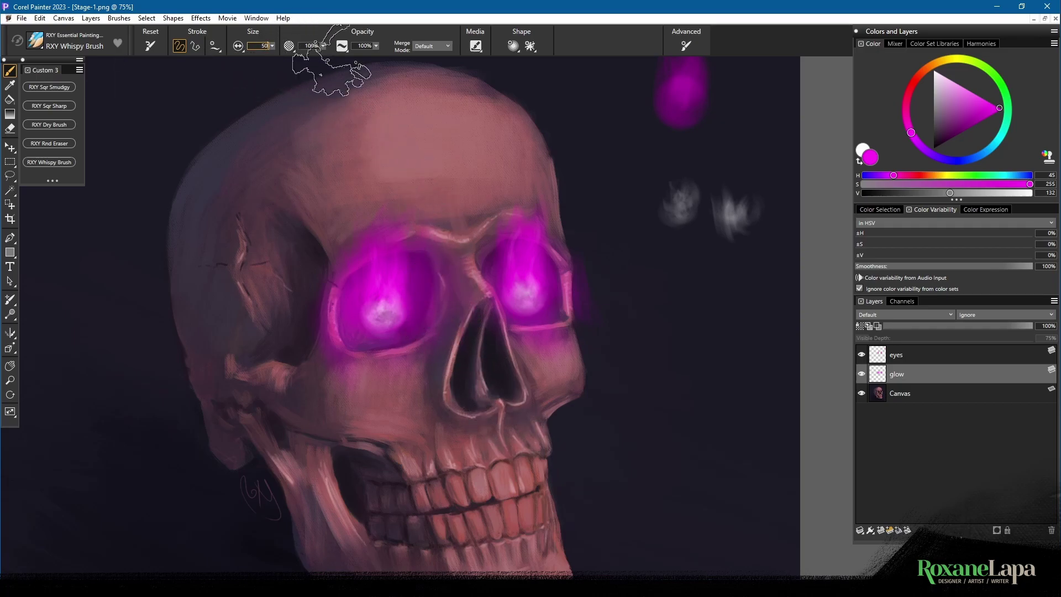
pyautogui.press('Return')
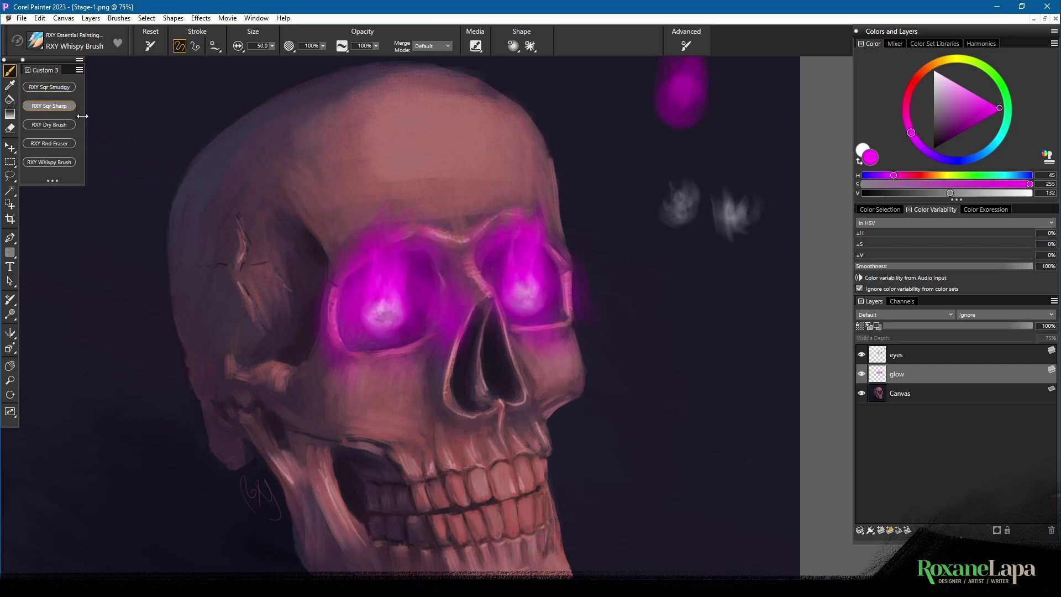
pyautogui.press('n')
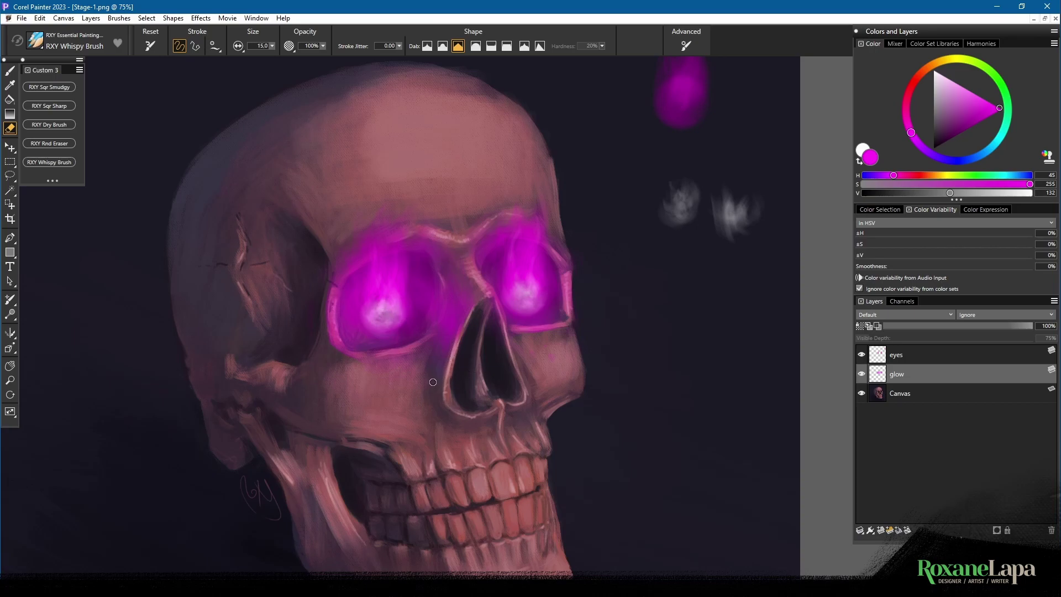
pyautogui.click(10, 70)
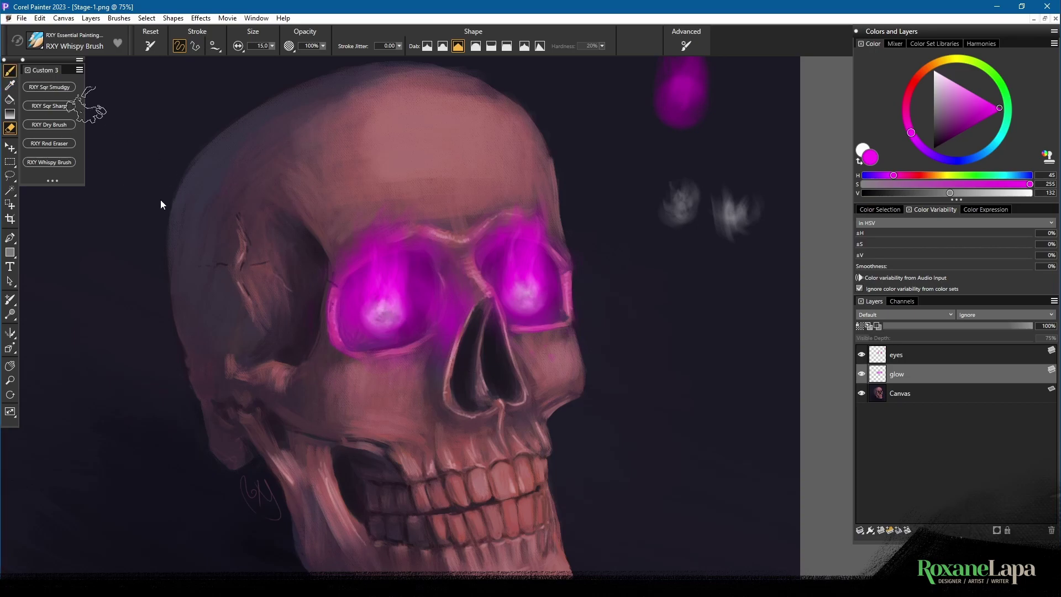
pyautogui.press('b')
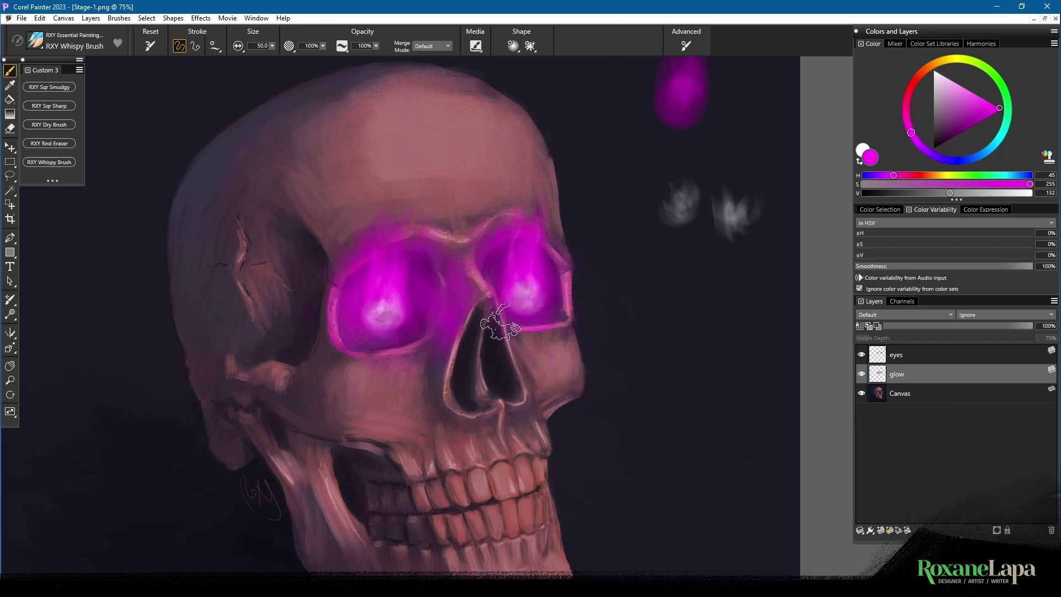
# Try Overlay blending on the glow layer, compare visibility, then revert to Normal.
pyautogui.click(883, 315)
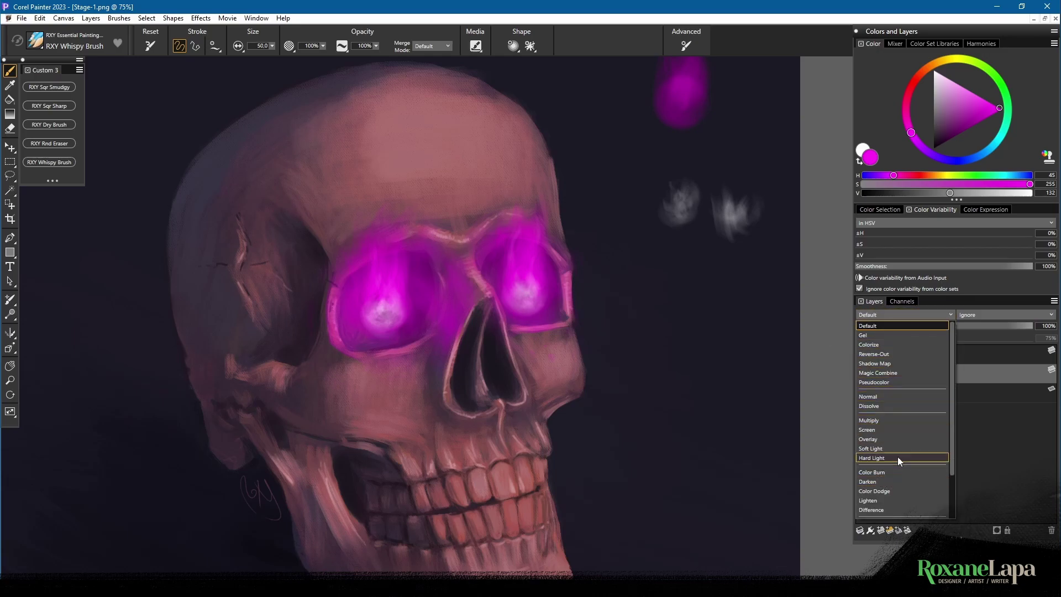
pyautogui.moveTo(950, 430); pyautogui.dragTo(945, 472)
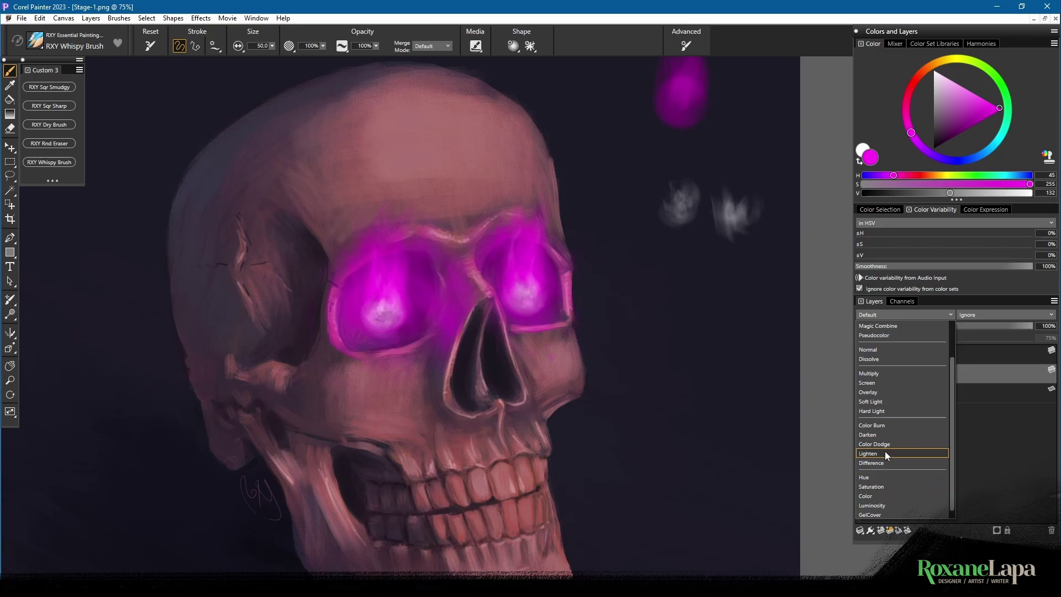
pyautogui.click(877, 392)
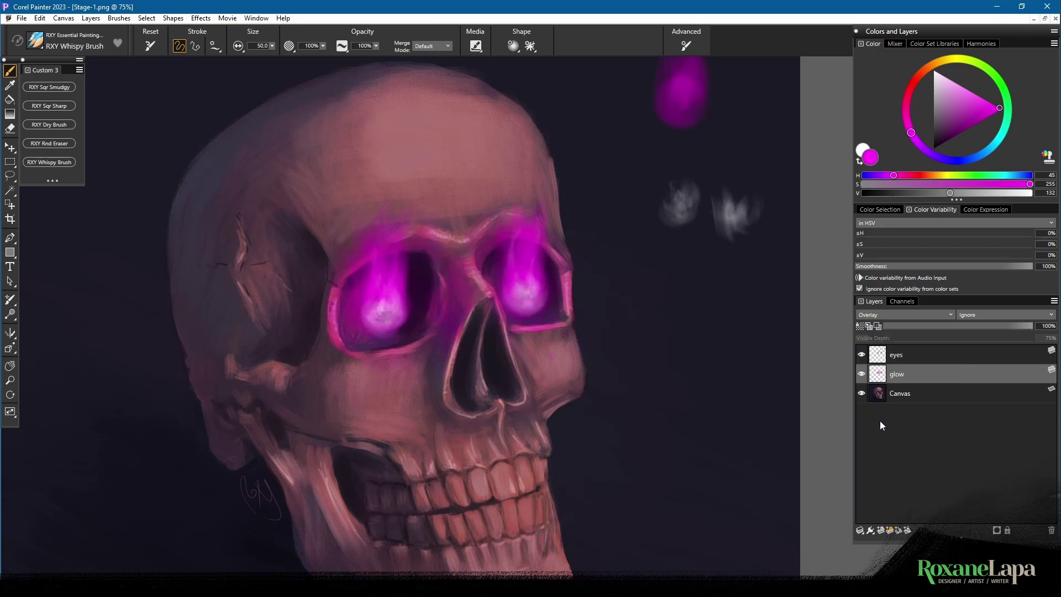
pyautogui.click(862, 374)
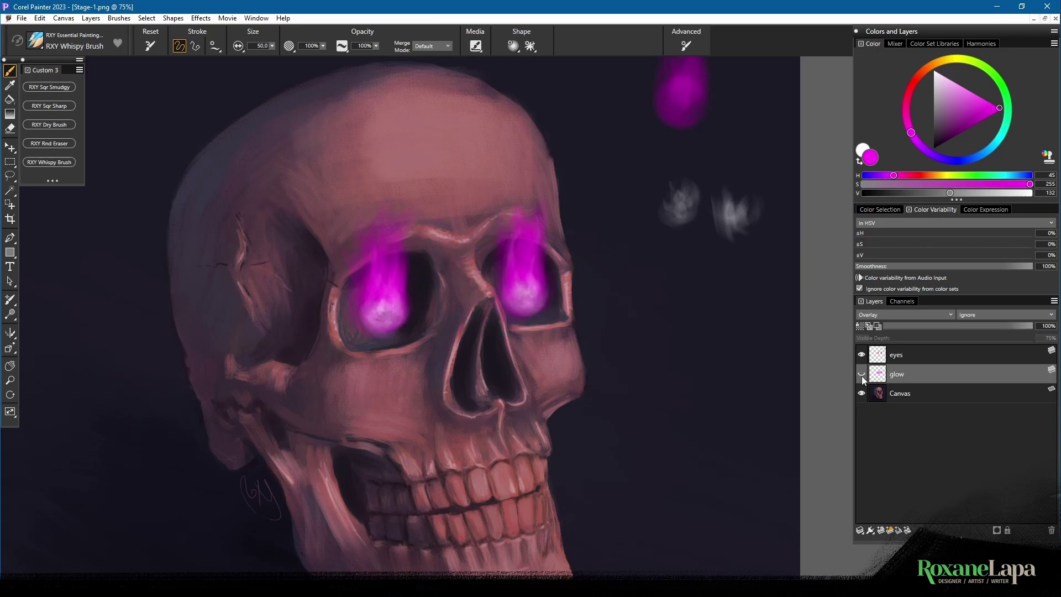
pyautogui.click(861, 374)
pyautogui.click(898, 315)
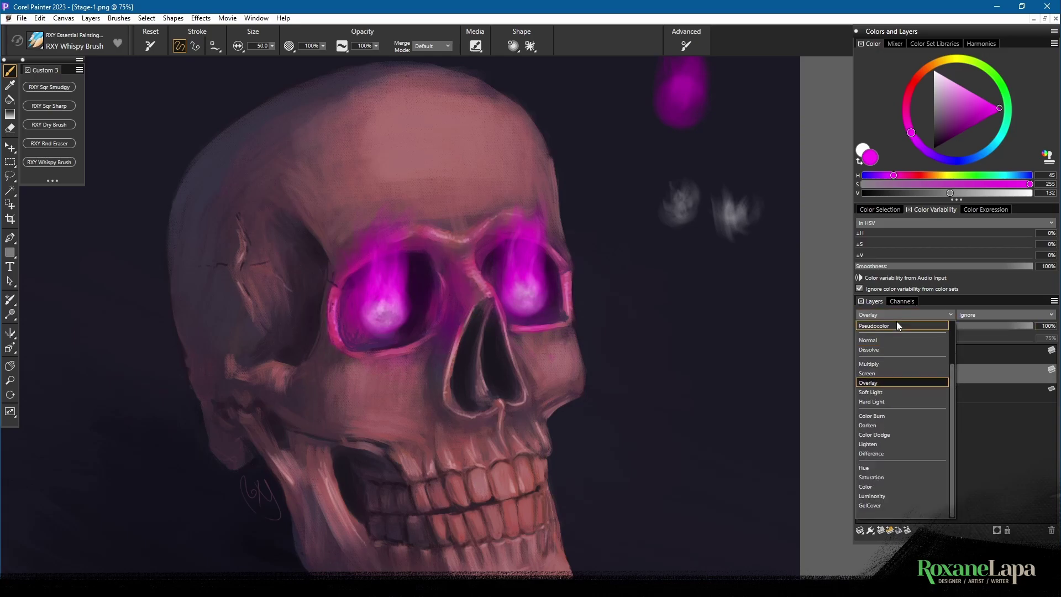
pyautogui.moveTo(953, 369); pyautogui.dragTo(951, 329)
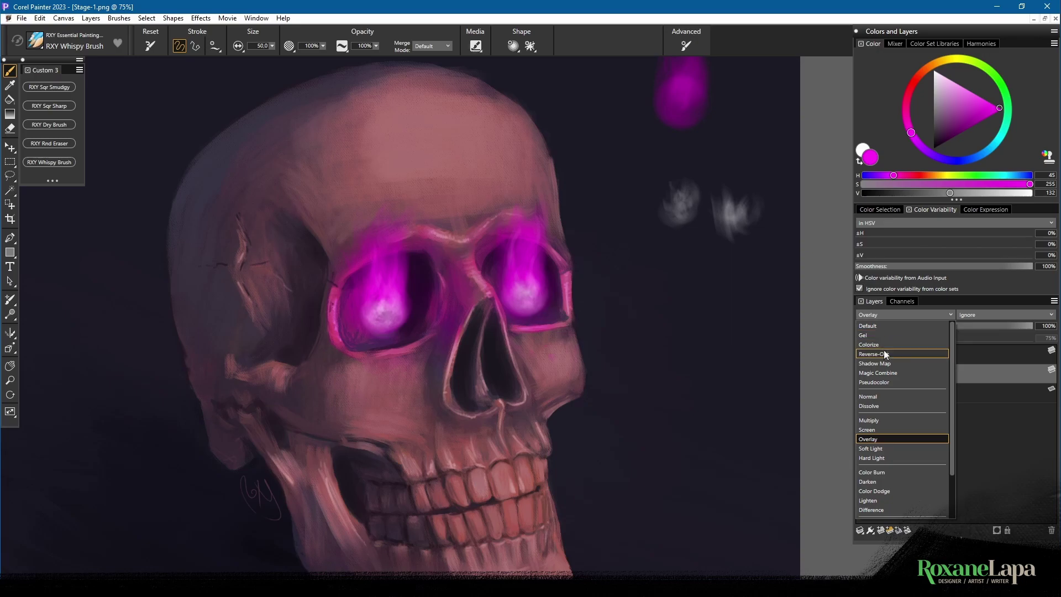
pyautogui.click(883, 397)
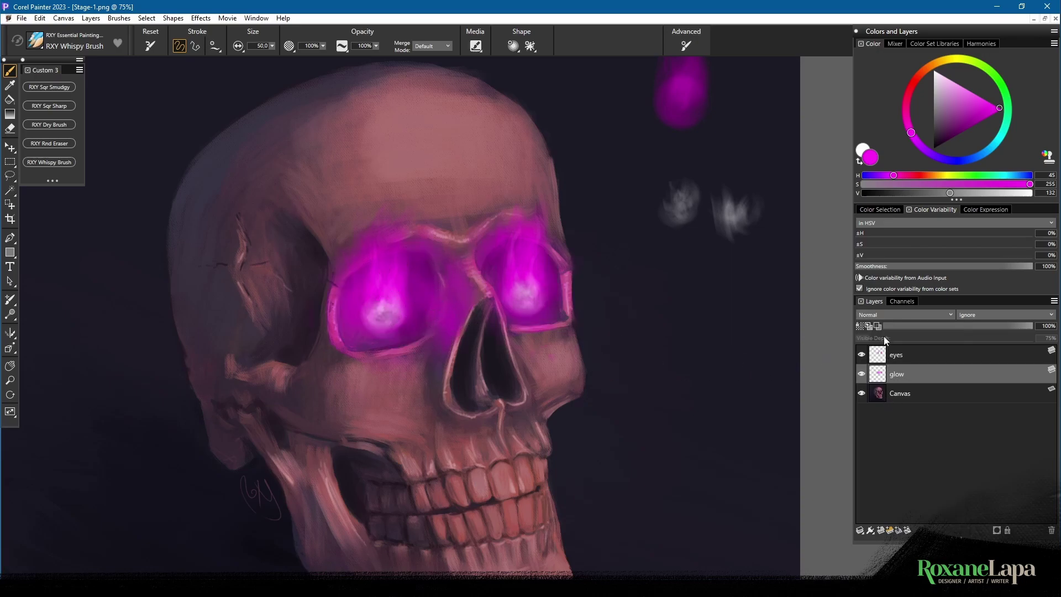
# Test Color Dodge, Color and Hue, settle on Overlay, and lower glow opacity to about 63%.
pyautogui.click(894, 313)
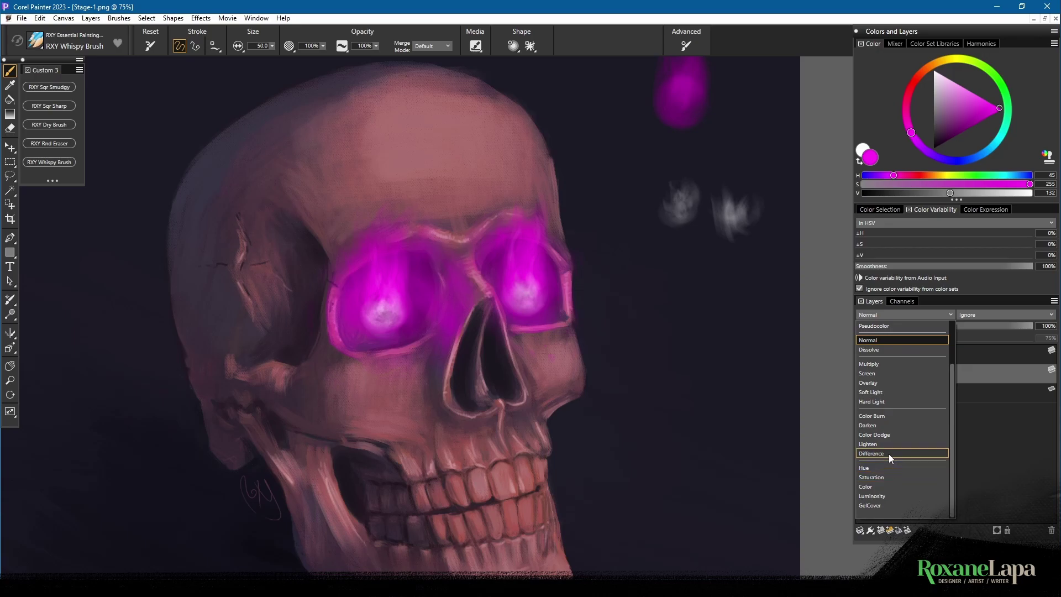
pyautogui.click(887, 436)
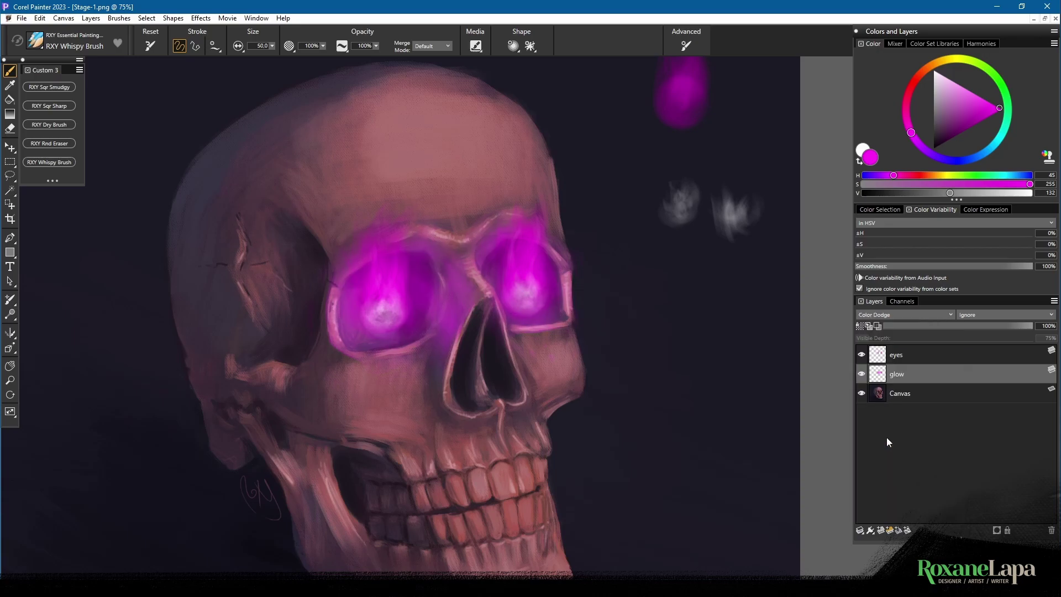
pyautogui.click(888, 314)
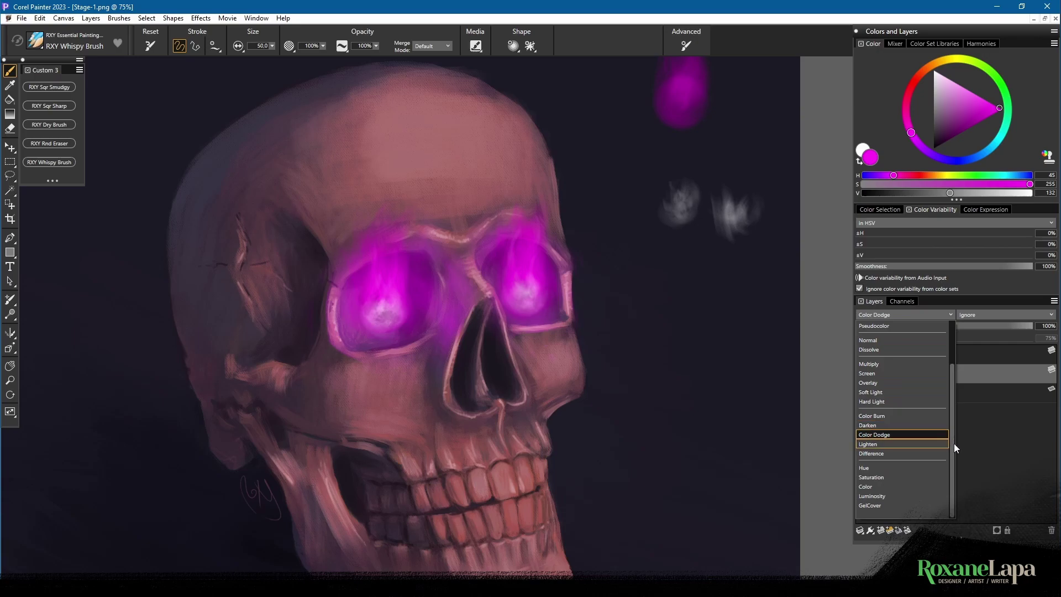
pyautogui.click(904, 489)
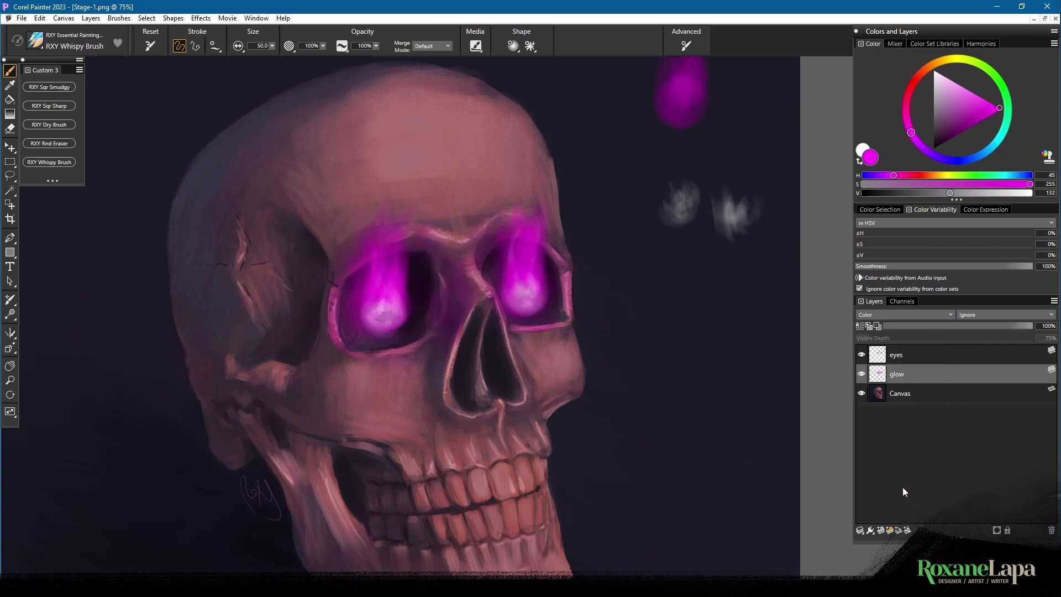
pyautogui.click(890, 315)
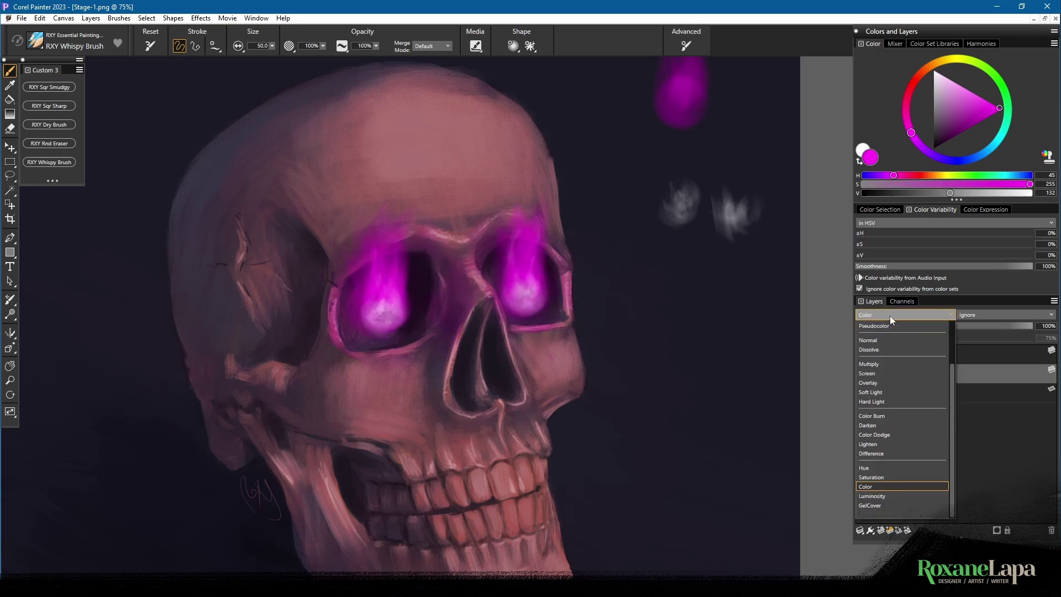
pyautogui.click(881, 467)
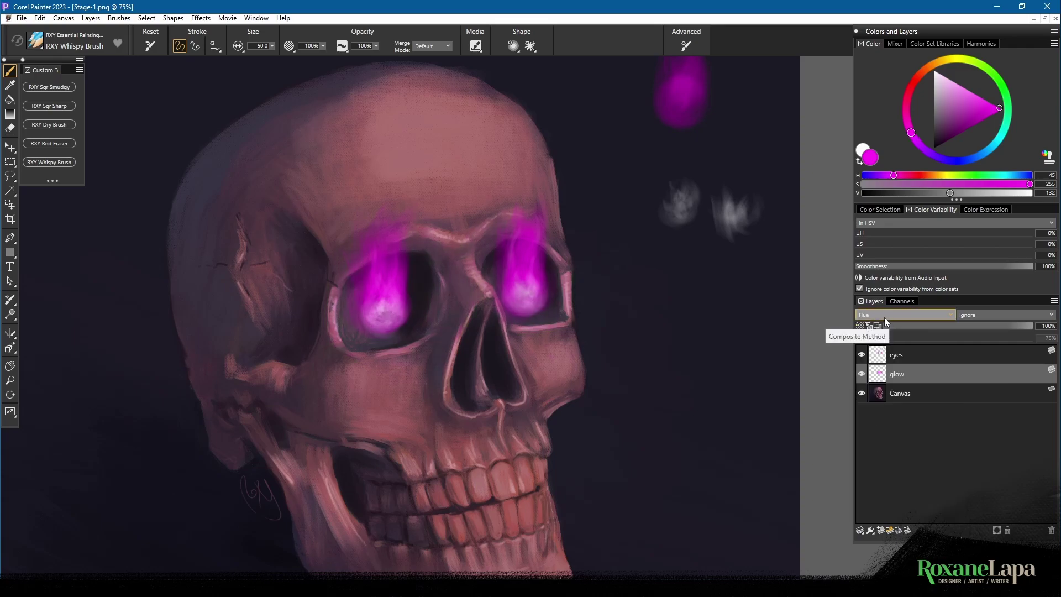
pyautogui.click(885, 317)
pyautogui.click(885, 487)
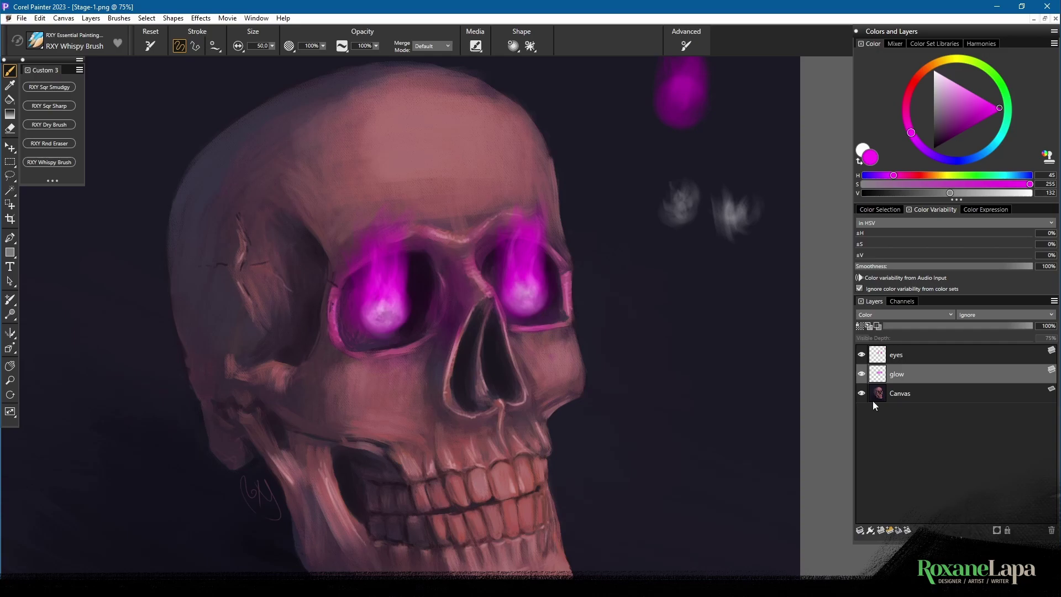
pyautogui.click(879, 315)
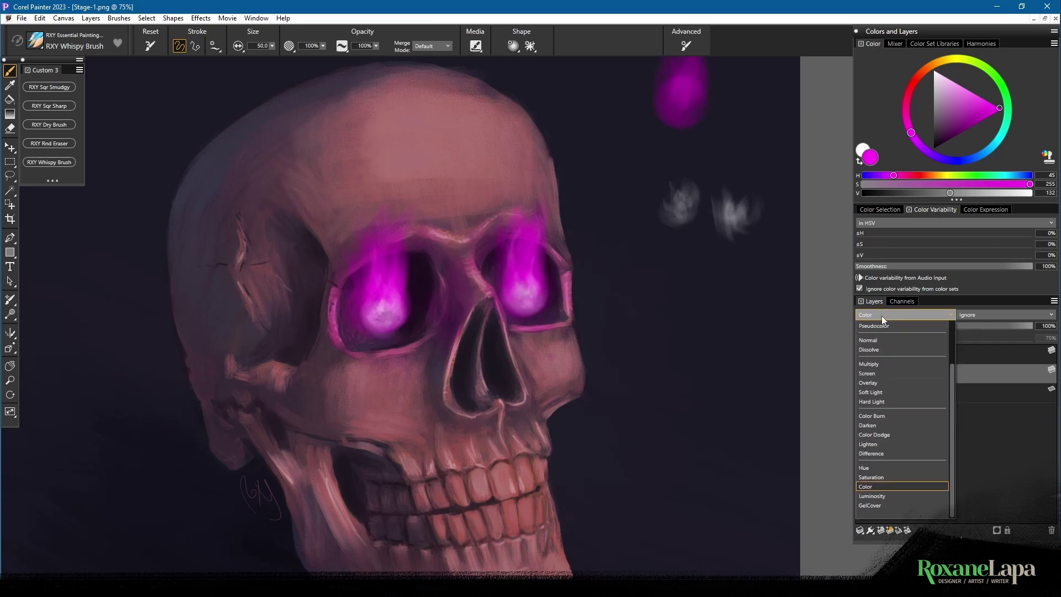
pyautogui.click(894, 383)
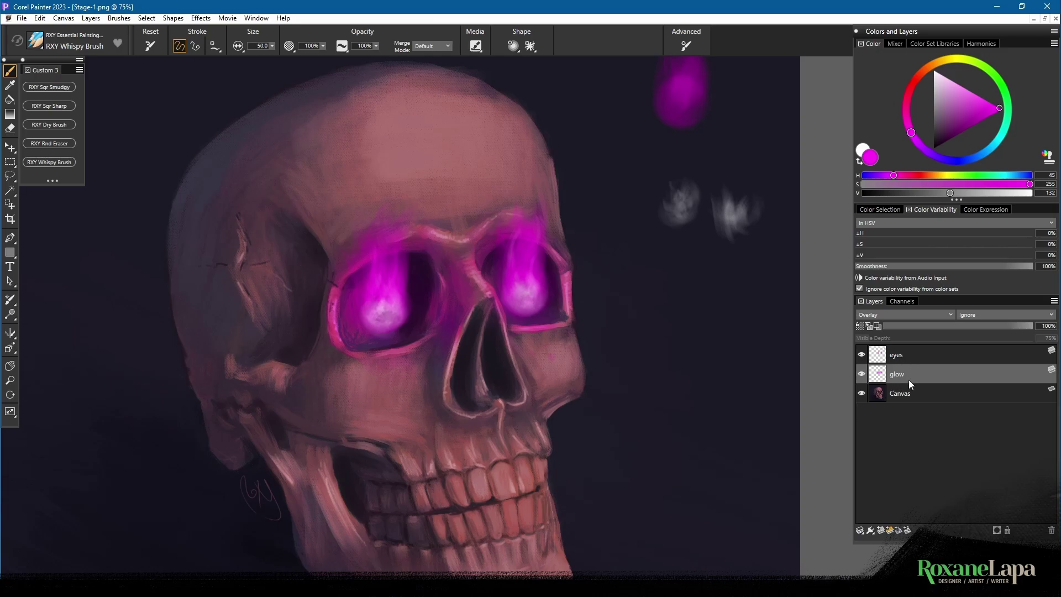
pyautogui.click(993, 326)
pyautogui.click(975, 328)
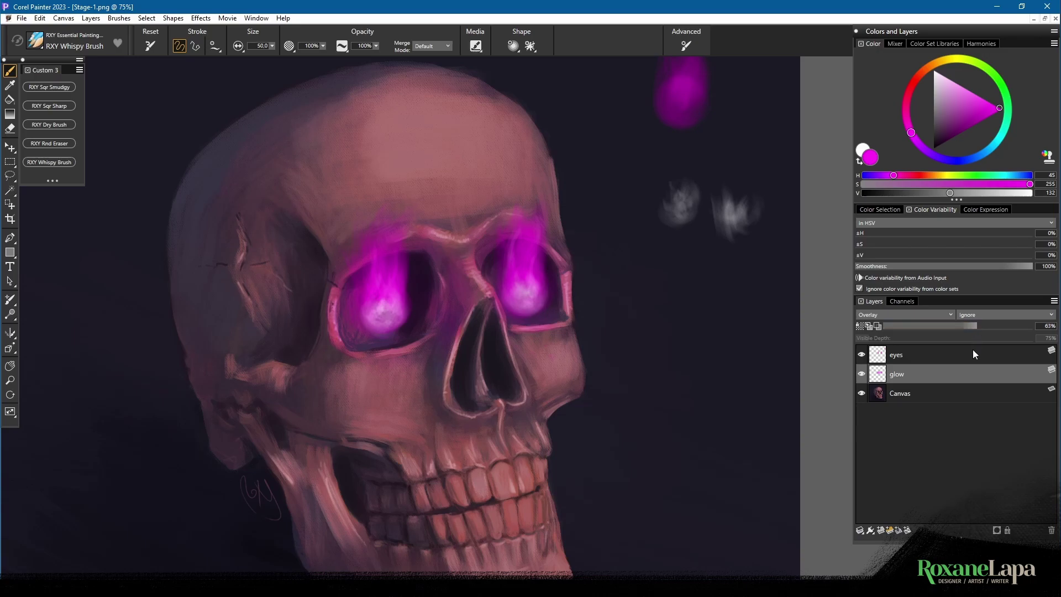
# Add a new layer above glow and set the brush size to 5, then 2.
pyautogui.click(884, 529)
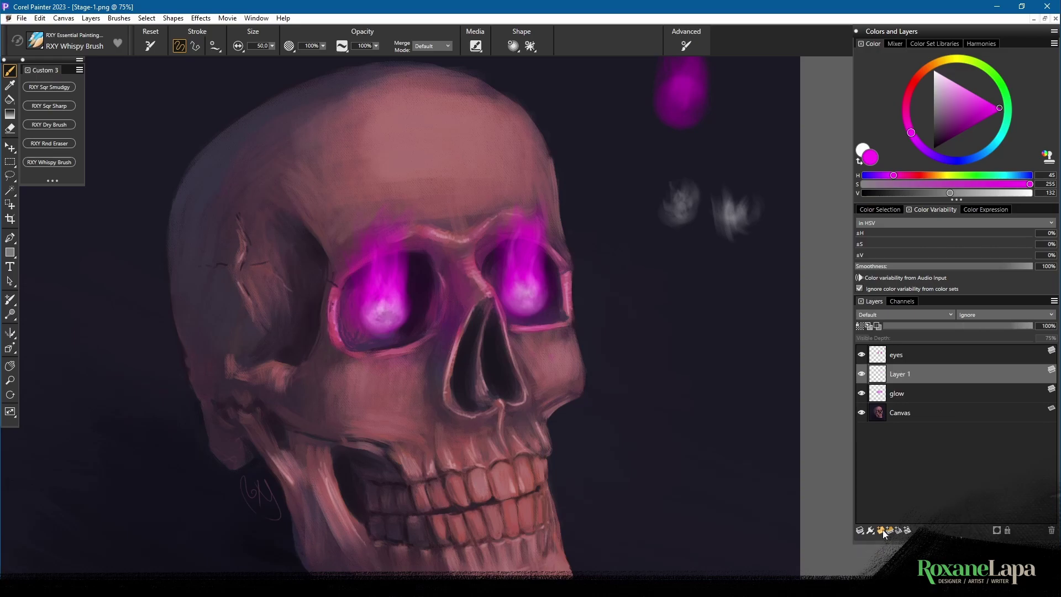
pyautogui.click(259, 45)
pyautogui.write('5')
pyautogui.press('Return')
pyautogui.doubleClick(262, 45)
pyautogui.write('2')
pyautogui.press('Return')
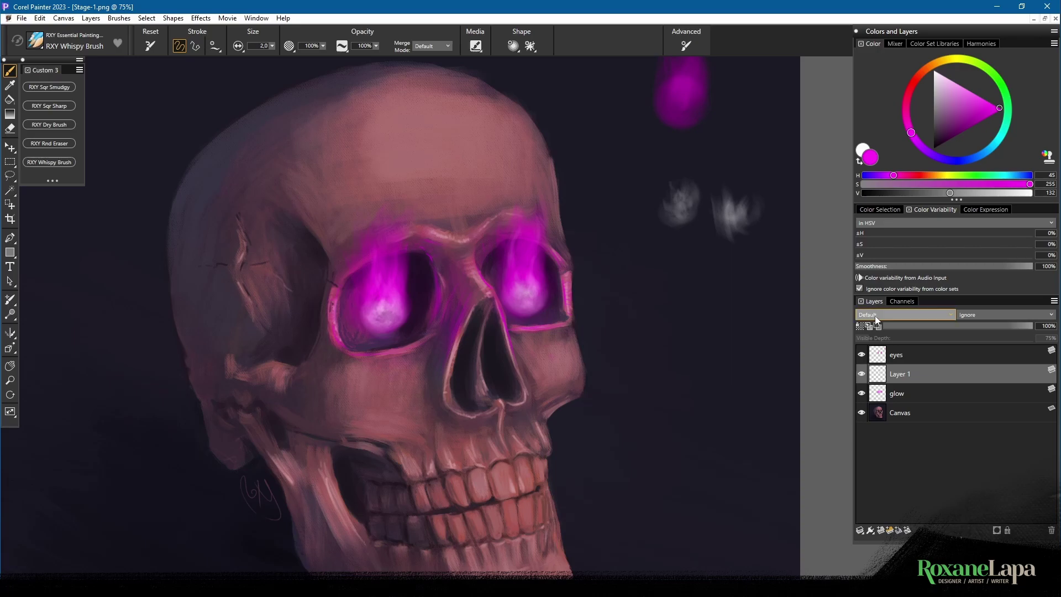
# Set Layer 1 to Color Dodge at 59% opacity and the brush size to 10.
pyautogui.click(973, 327)
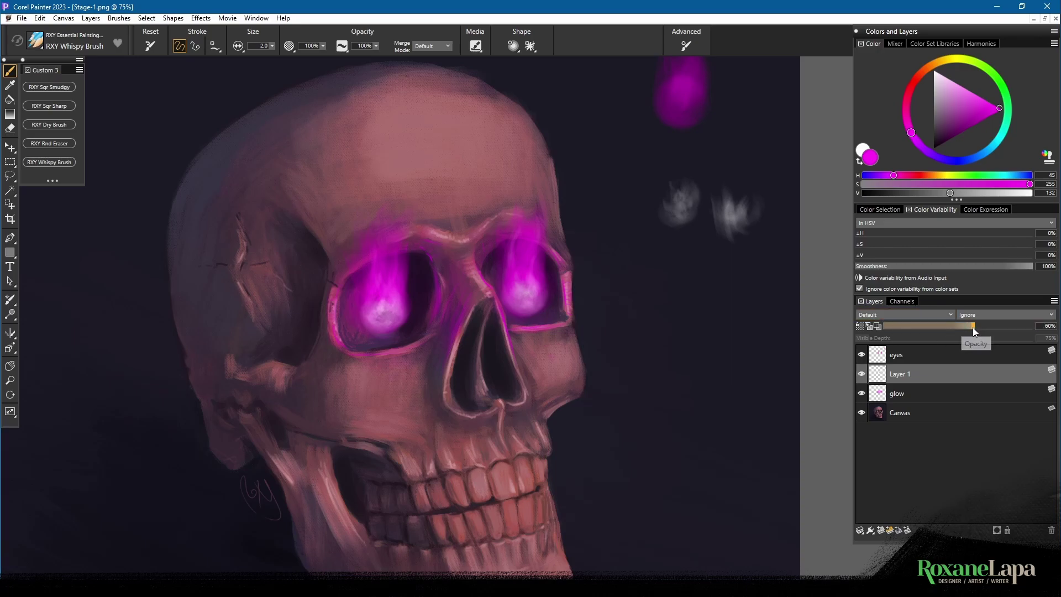
pyautogui.click(904, 321)
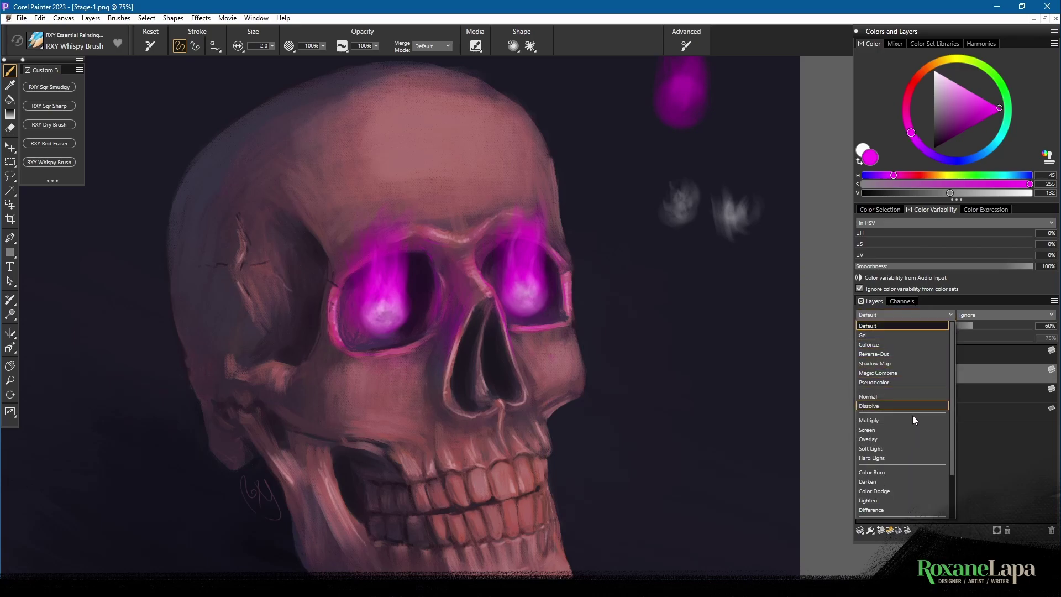
pyautogui.moveTo(953, 441); pyautogui.dragTo(951, 480)
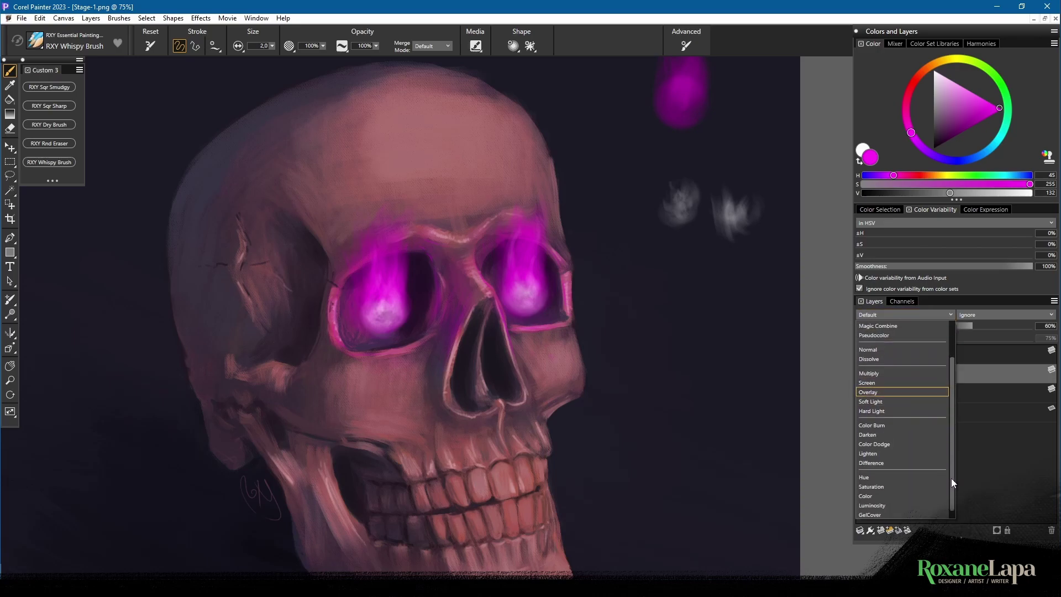
pyautogui.click(896, 445)
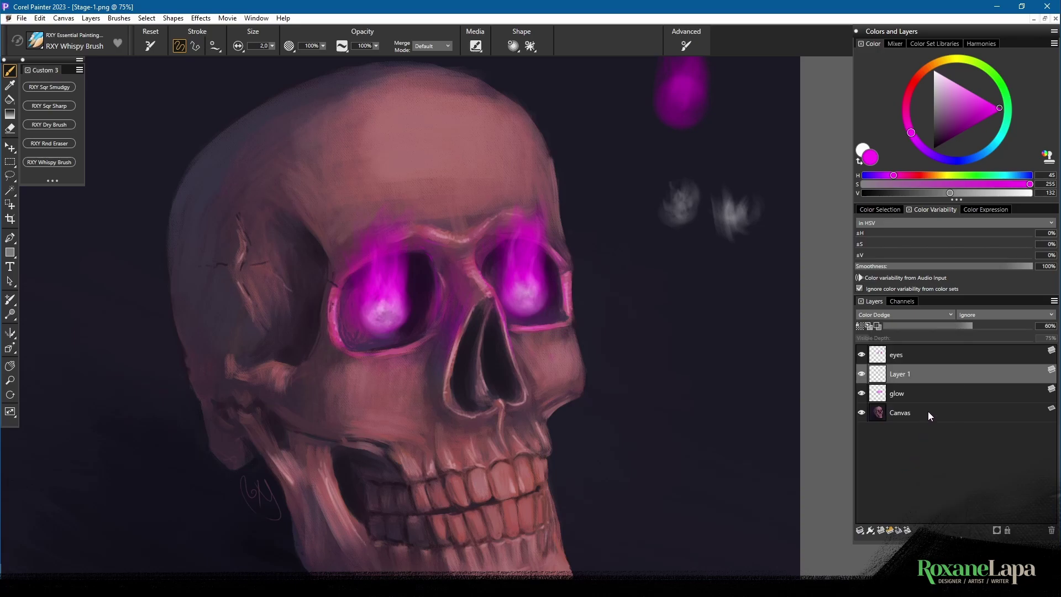
pyautogui.moveTo(1003, 327); pyautogui.dragTo(1039, 326)
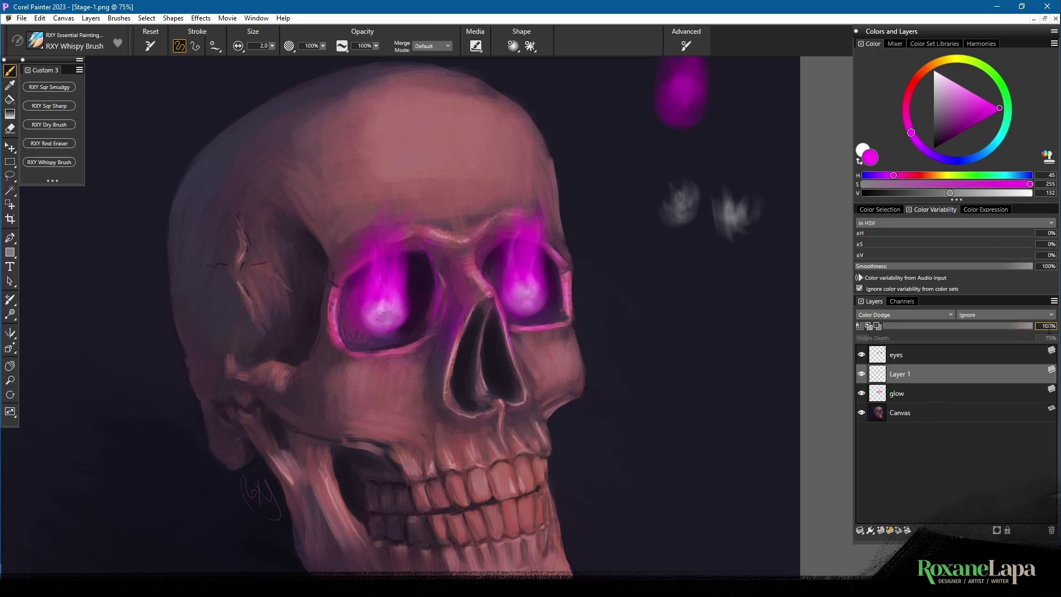
pyautogui.click(973, 326)
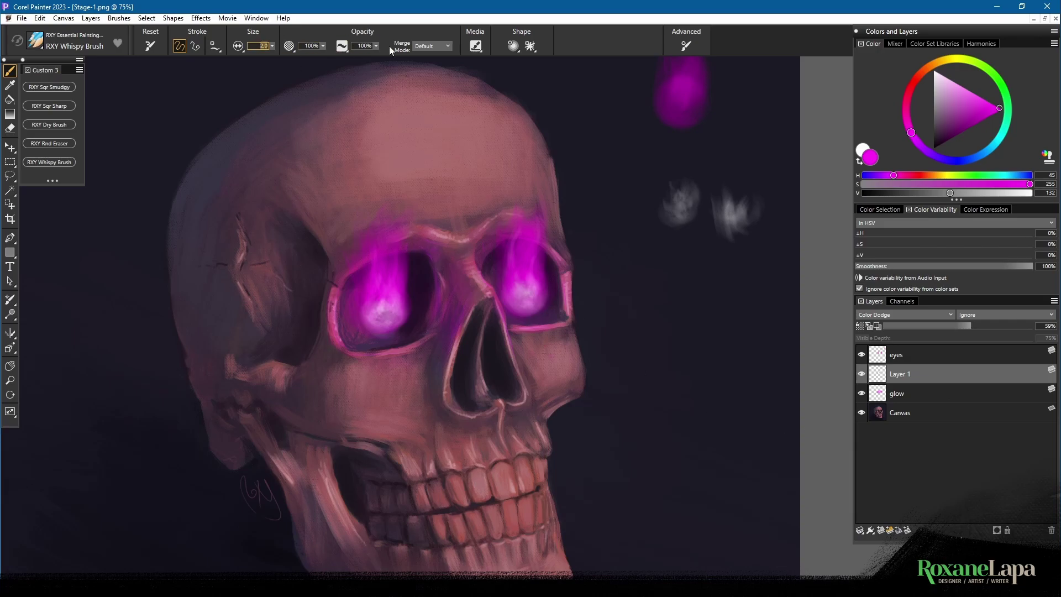
pyautogui.write('10')
pyautogui.press('Return')
# Recentre the view on the skull and rename the Color Dodge layer 'smaller glow'.
pyautogui.hotkey('ctrl', '-')
pyautogui.hotkey('ctrl', '-')
pyautogui.hotkey('ctrl', '-')
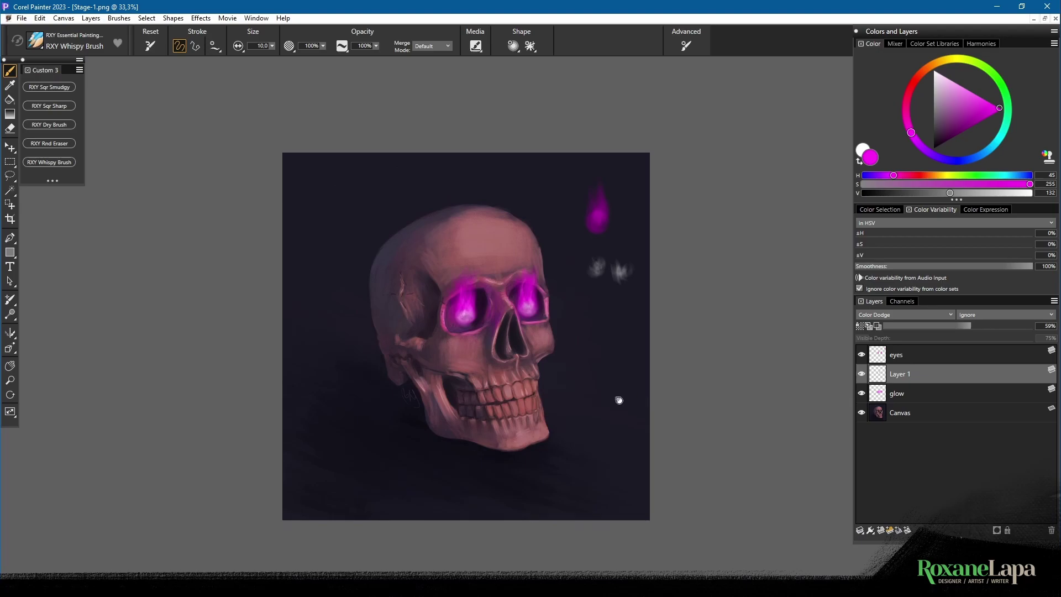
pyautogui.moveTo(619, 400); pyautogui.dragTo(568, 342)
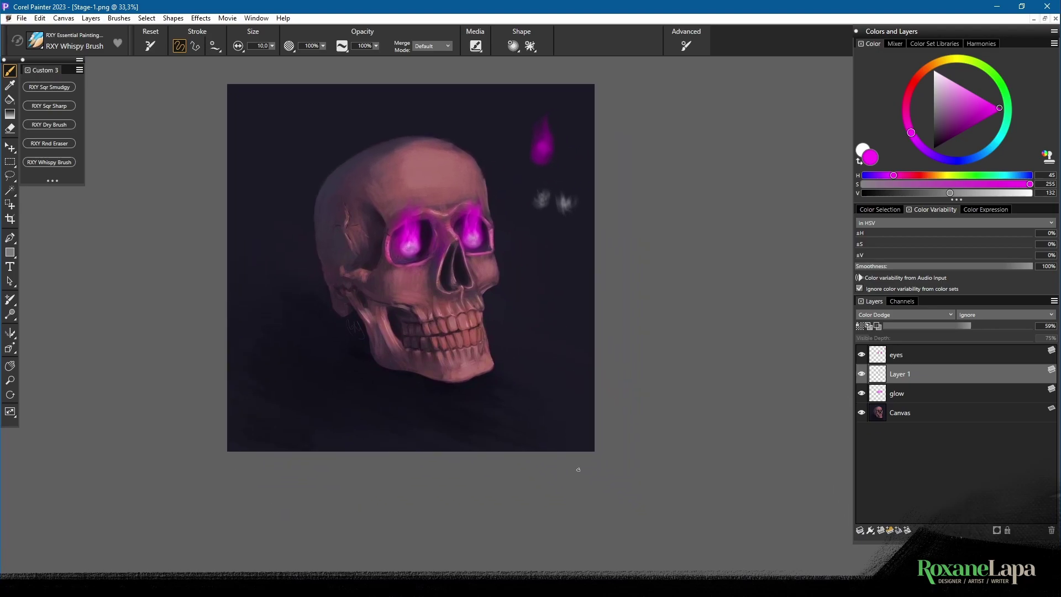
pyautogui.hotkey('ctrl', '+')
pyautogui.hotkey('ctrl', '+')
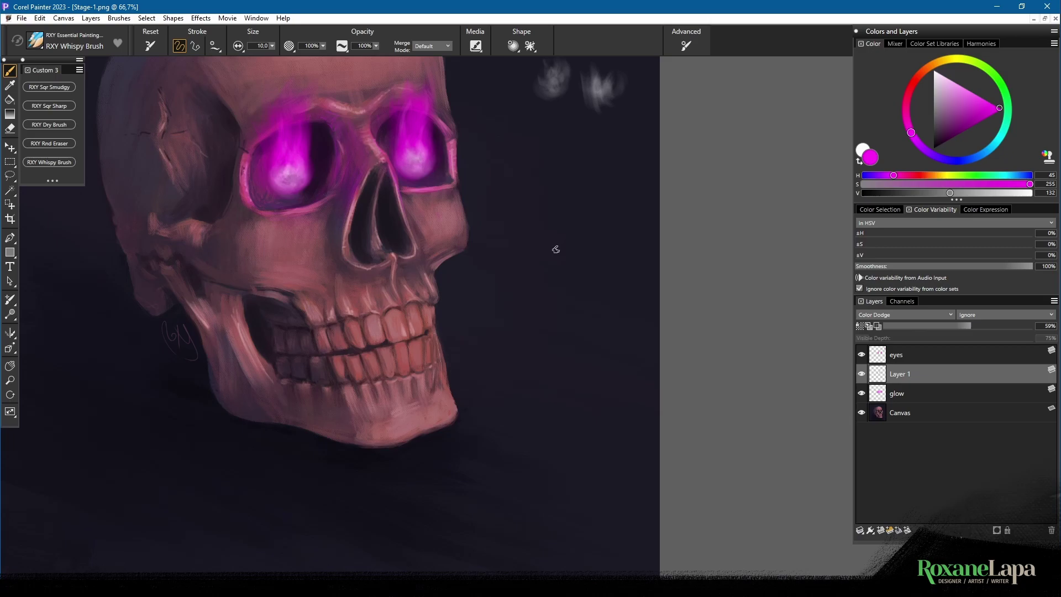
pyautogui.moveTo(556, 249)
pyautogui.mouseDown()
pyautogui.moveTo(587, 258)
pyautogui.moveTo(648, 321)
pyautogui.mouseUp()
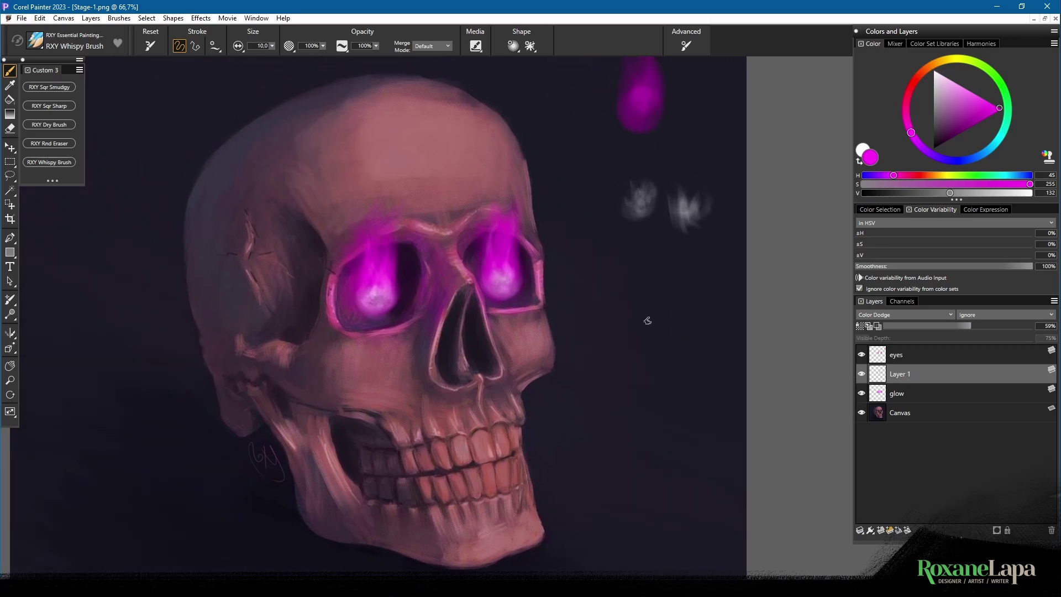
pyautogui.click(913, 354)
pyautogui.doubleClick(899, 377)
pyautogui.write('smaller glow')
pyautogui.press('Return')
# Add a new layer above eyes, set the colour to black, and compare the eyes layer's visibility.
pyautogui.click(923, 360)
pyautogui.click(882, 530)
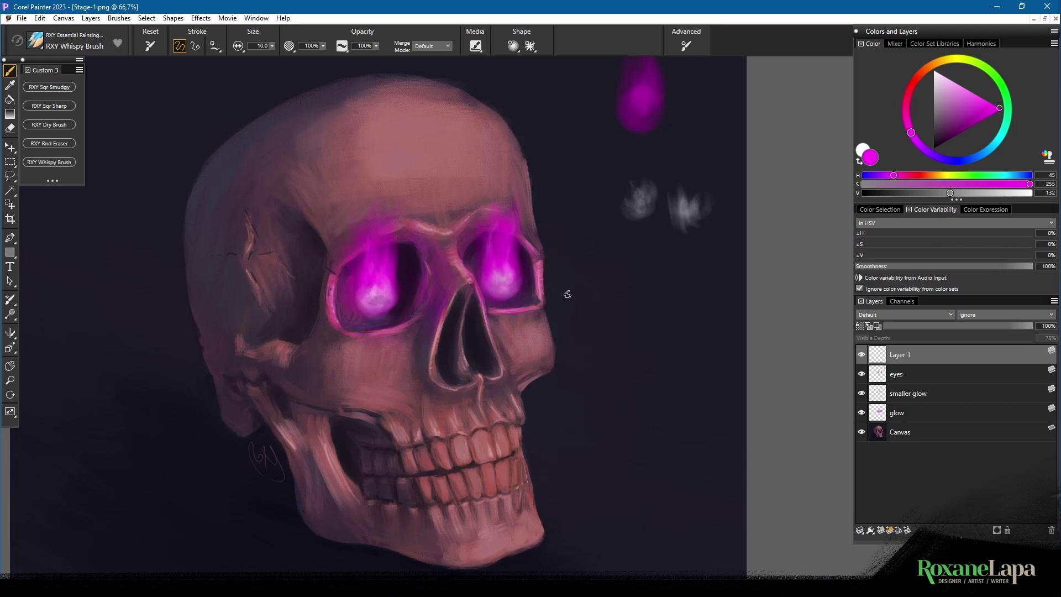
pyautogui.moveTo(959, 117); pyautogui.dragTo(934, 149)
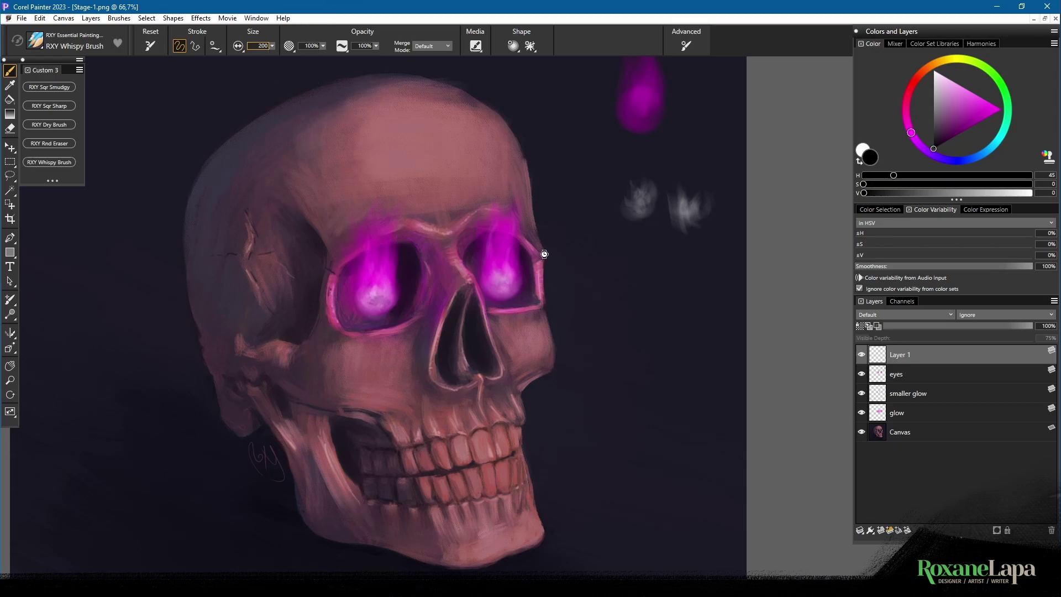
pyautogui.moveTo(585, 194)
pyautogui.mouseDown()
pyautogui.moveTo(519, 336)
pyautogui.moveTo(545, 332)
pyautogui.mouseUp()
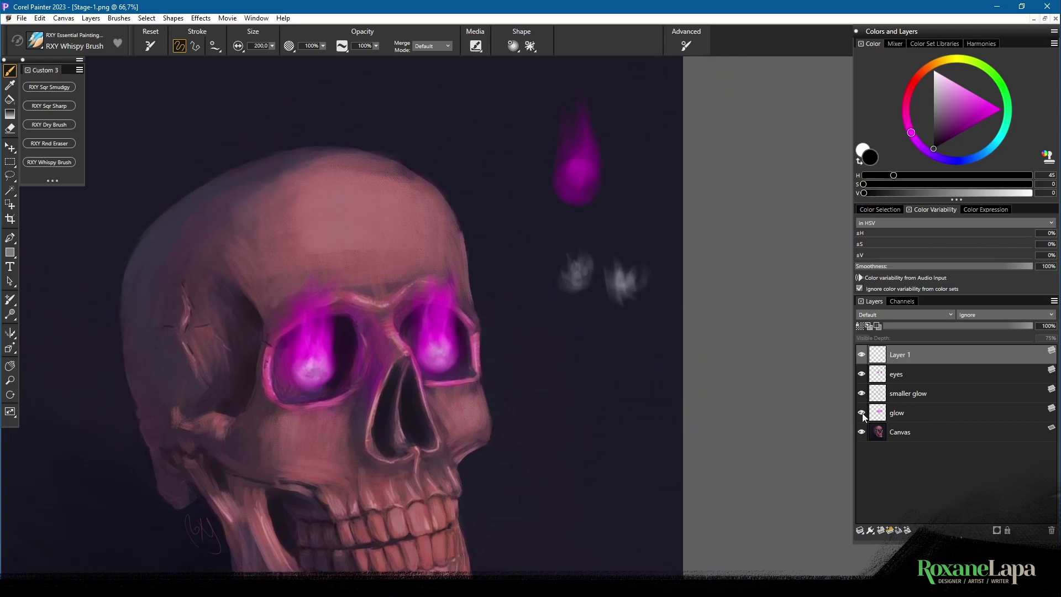
pyautogui.click(862, 375)
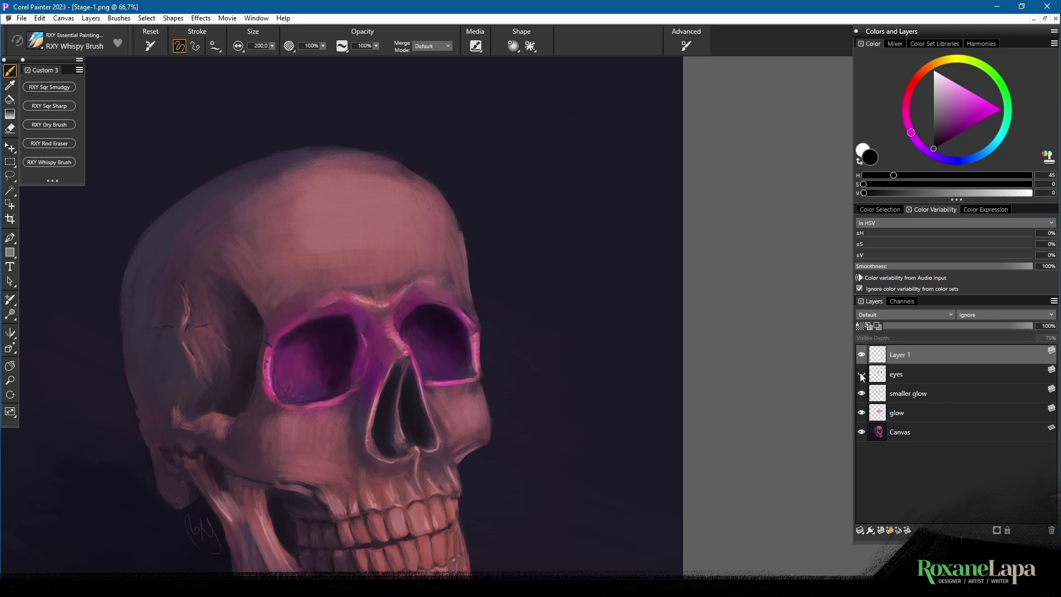
pyautogui.click(862, 375)
pyautogui.click(897, 376)
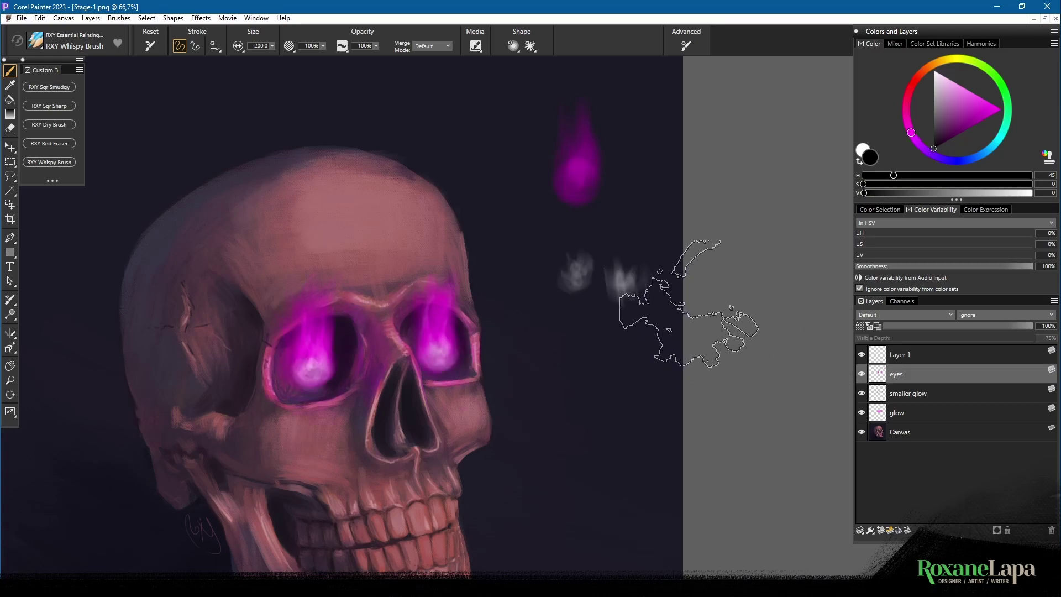
# Draw and drop a freehand lasso selection right of the skull, then select Layer 1.
pyautogui.press('l')
pyautogui.moveTo(644, 105)
pyautogui.mouseDown()
pyautogui.moveTo(591, 90)
pyautogui.moveTo(604, 359)
pyautogui.moveTo(671, 331)
pyautogui.moveTo(681, 182)
pyautogui.moveTo(658, 119)
pyautogui.mouseUp()
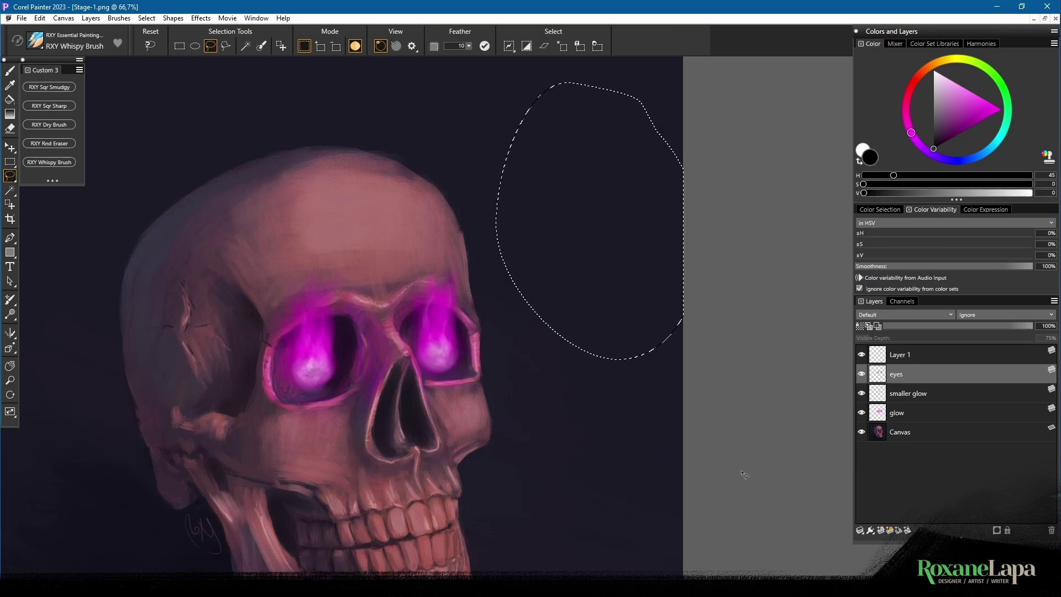
pyautogui.hotkey('ctrl', 'd')
pyautogui.click(918, 354)
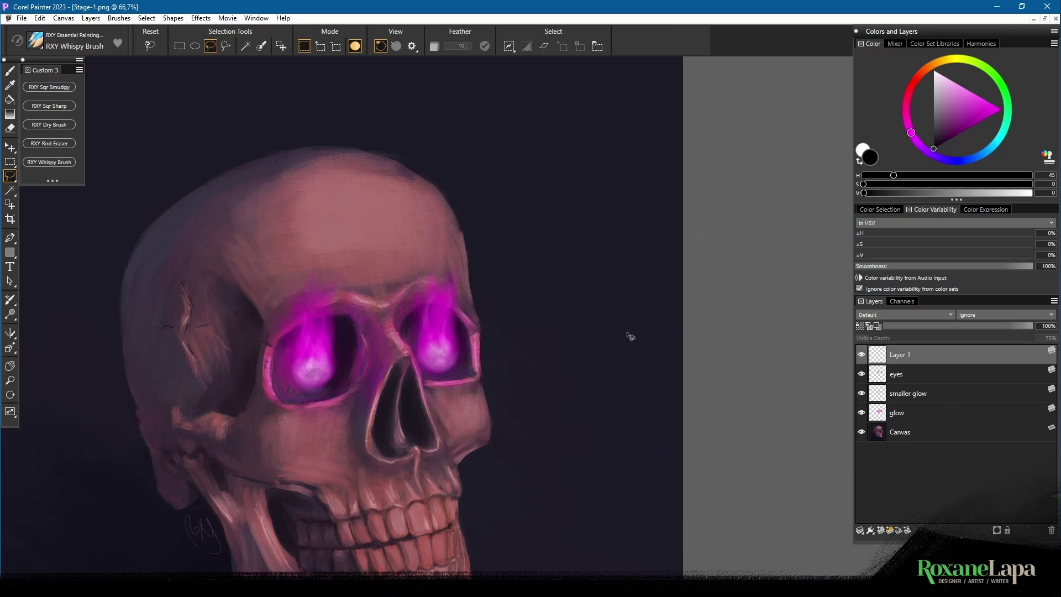
# Try white smoke strokes at the upper left with the brush, then undo them.
pyautogui.press('b')
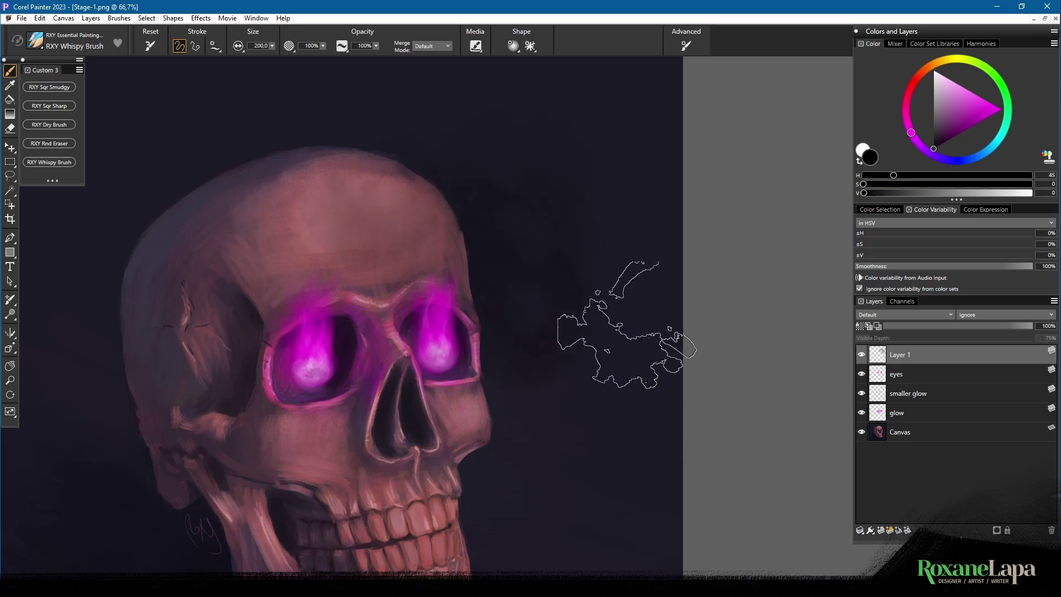
pyautogui.moveTo(535, 202)
pyautogui.mouseDown()
pyautogui.moveTo(774, 309)
pyautogui.moveTo(751, 240)
pyautogui.mouseUp()
pyautogui.click(934, 71)
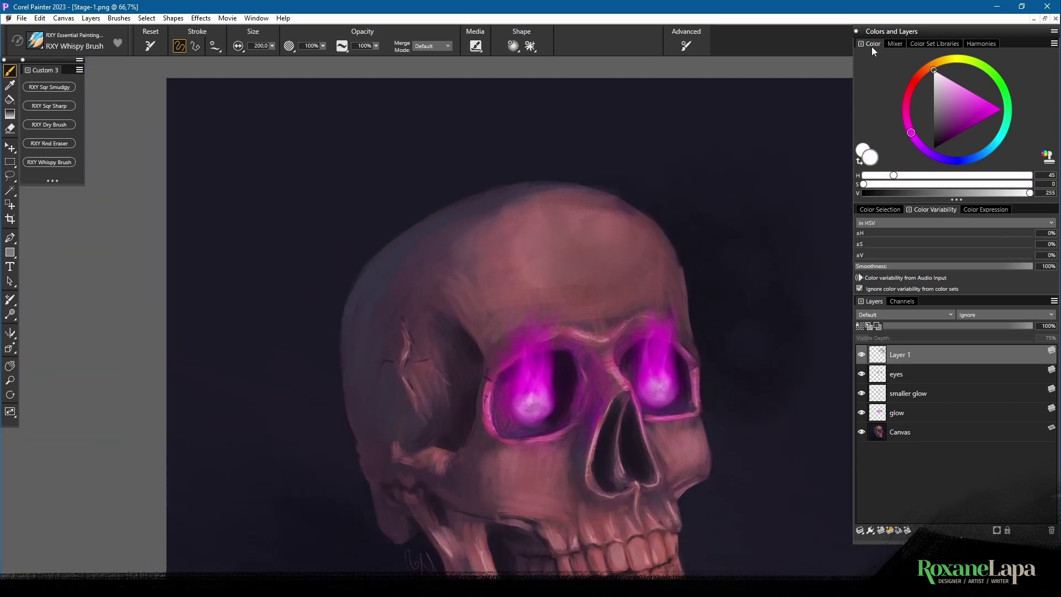
pyautogui.moveTo(250, 188)
pyautogui.mouseDown()
pyautogui.moveTo(284, 132)
pyautogui.moveTo(303, 177)
pyautogui.moveTo(322, 135)
pyautogui.moveTo(257, 314)
pyautogui.moveTo(204, 292)
pyautogui.moveTo(207, 341)
pyautogui.moveTo(192, 341)
pyautogui.moveTo(301, 174)
pyautogui.mouseUp()
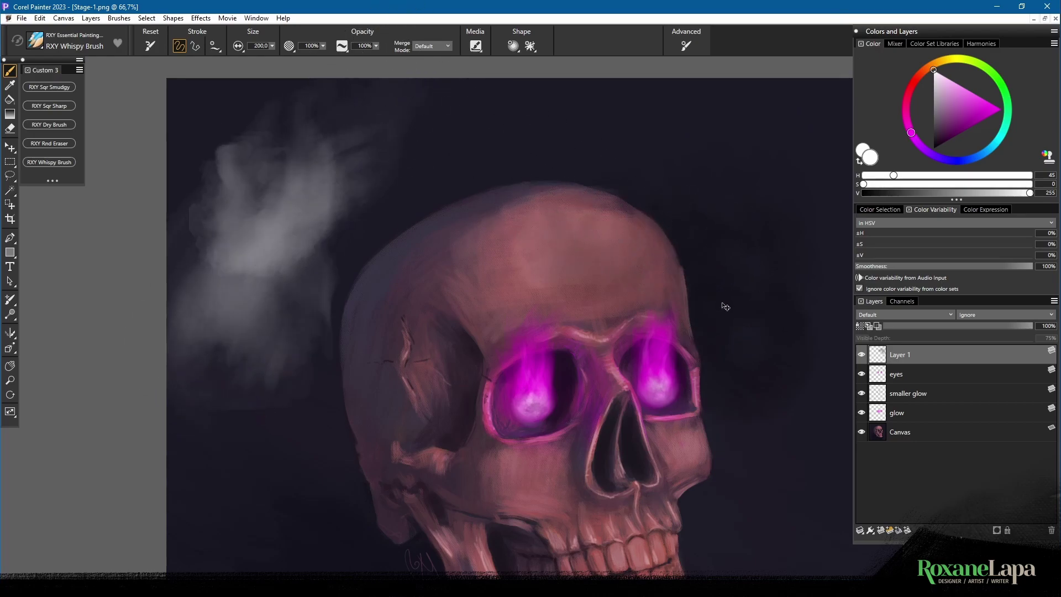
pyautogui.hotkey('ctrl', 'z')
pyautogui.hotkey('ctrl', 'z')
pyautogui.hotkey('ctrl', 'z')
pyautogui.hotkey('ctrl', 'z')
pyautogui.hotkey('ctrl', 'z')
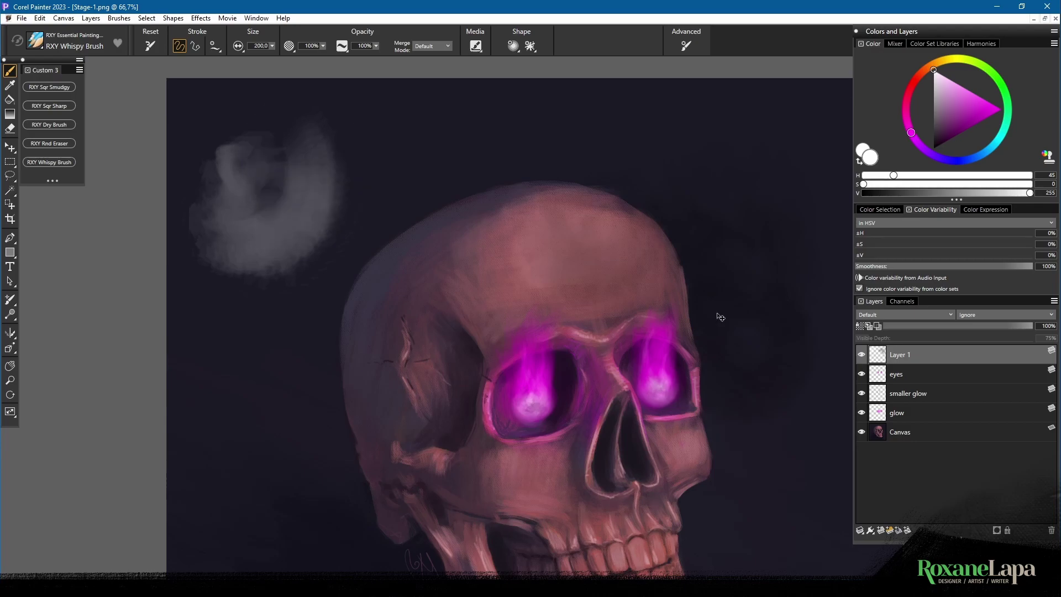
# Paint wispy grey smoke rising right of the skull, then zoom out to see the whole painting.
pyautogui.moveTo(711, 327)
pyautogui.mouseDown()
pyautogui.moveTo(587, 246)
pyautogui.moveTo(557, 254)
pyautogui.mouseUp()
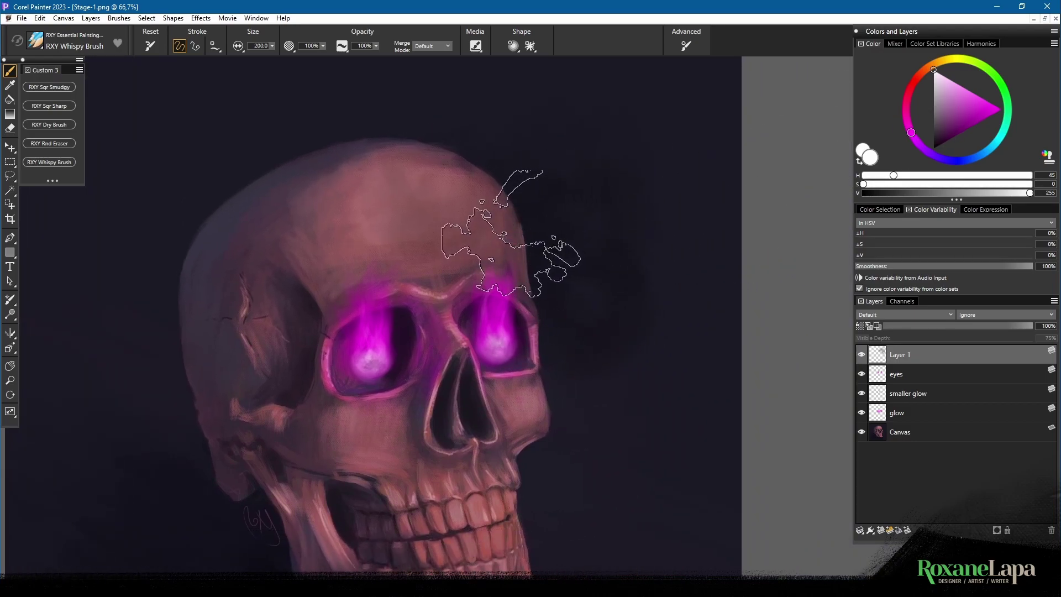
pyautogui.moveTo(568, 222)
pyautogui.mouseDown()
pyautogui.moveTo(569, 142)
pyautogui.moveTo(590, 246)
pyautogui.moveTo(546, 124)
pyautogui.mouseUp()
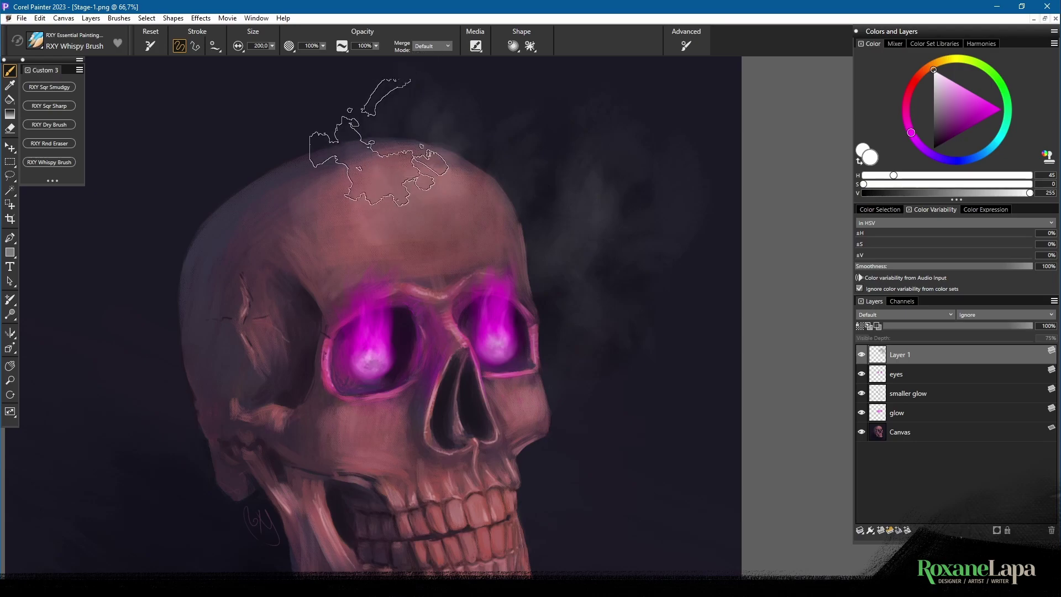
pyautogui.hotkey('ctrl', '-')
pyautogui.hotkey('ctrl', '-')
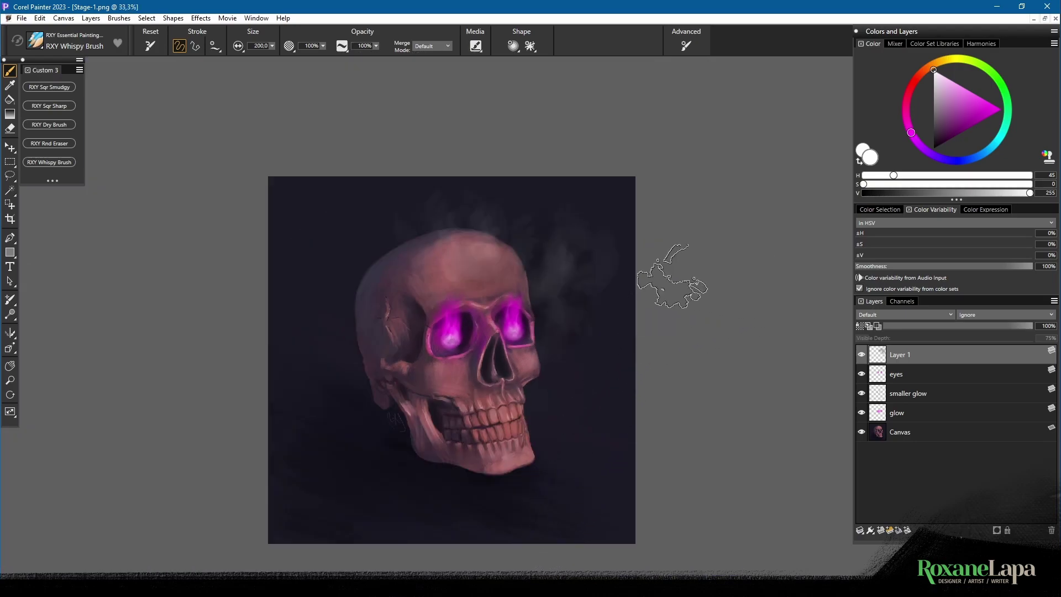
pyautogui.hotkey('shift', 'e')
# Enlarge the eraser to size 153.1 and shift the view of the painting right.
pyautogui.moveTo(273, 46); pyautogui.dragTo(304, 56)
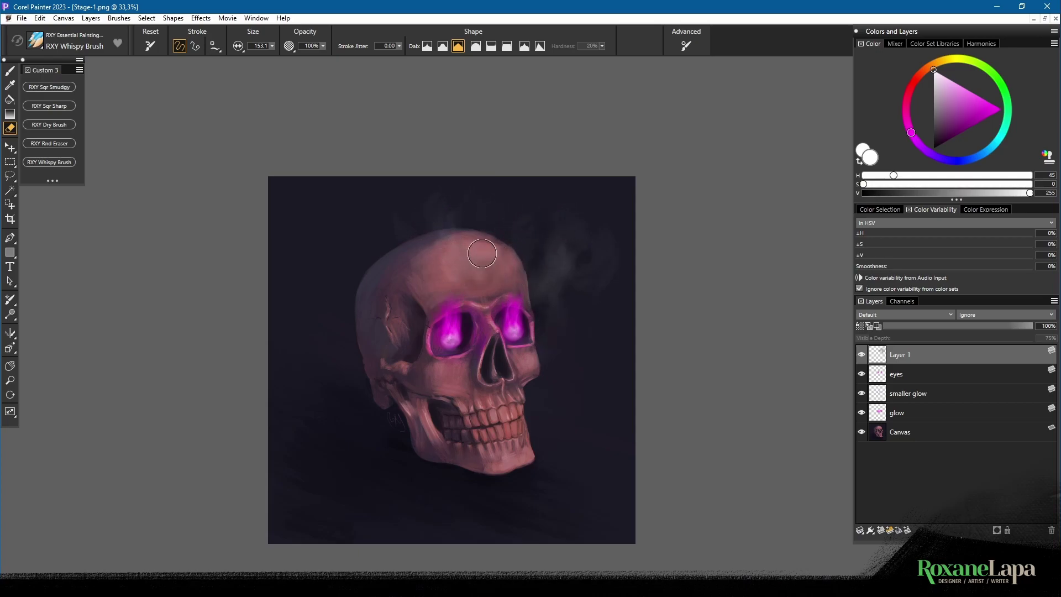
pyautogui.scroll(1, 529, 320)
pyautogui.scroll(-2, 623, 308)
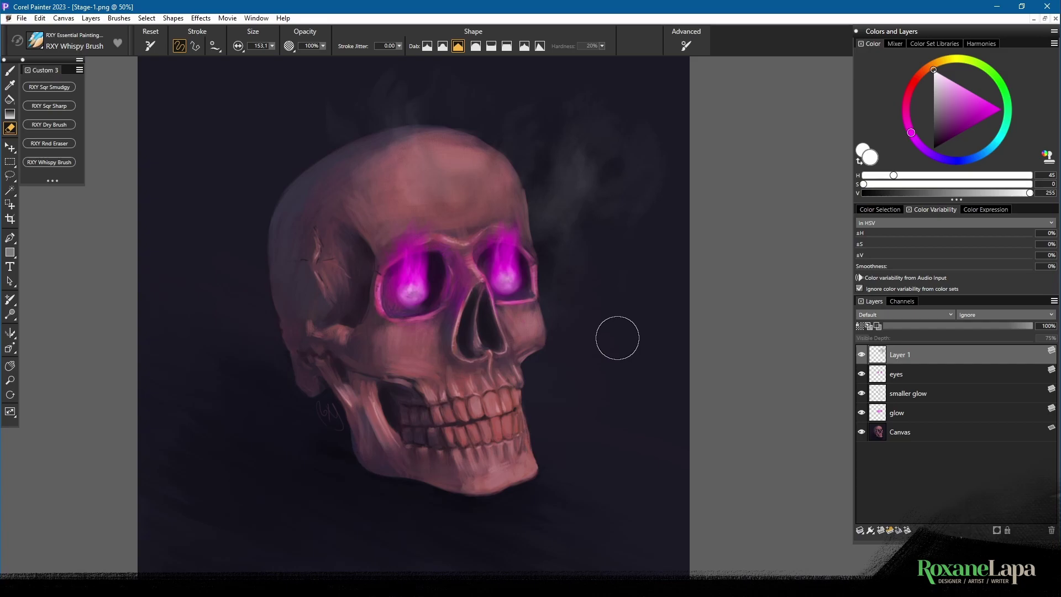
pyautogui.moveTo(623, 168)
pyautogui.mouseDown()
pyautogui.moveTo(635, 221)
pyautogui.moveTo(661, 160)
pyautogui.moveTo(621, 170)
pyautogui.mouseUp()
# Create a new image and fill its Layer 1 with solid black using the Paint Bucket.
pyautogui.click(22, 19)
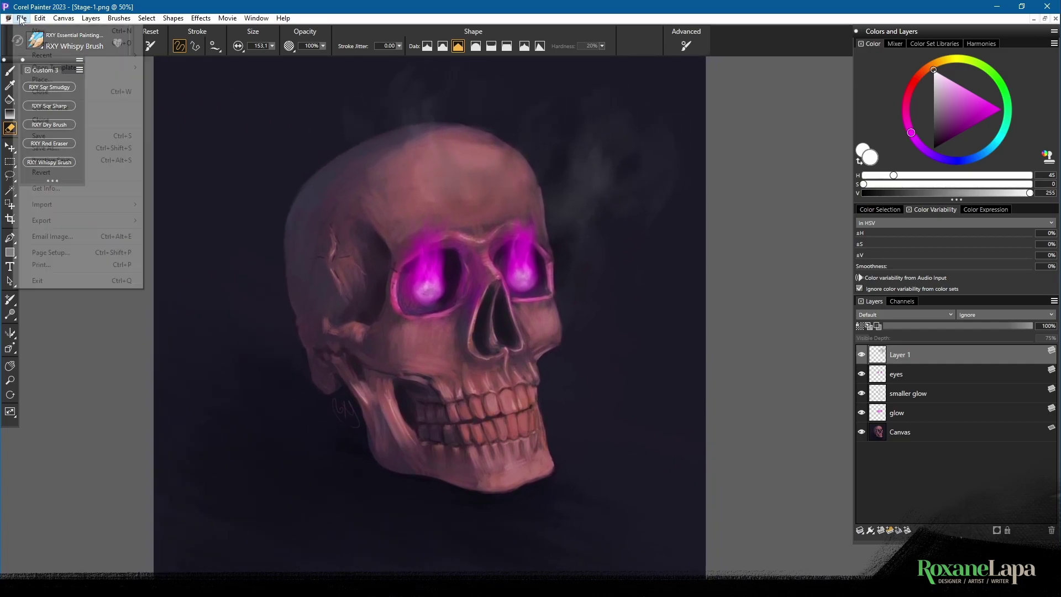
pyautogui.click(51, 38)
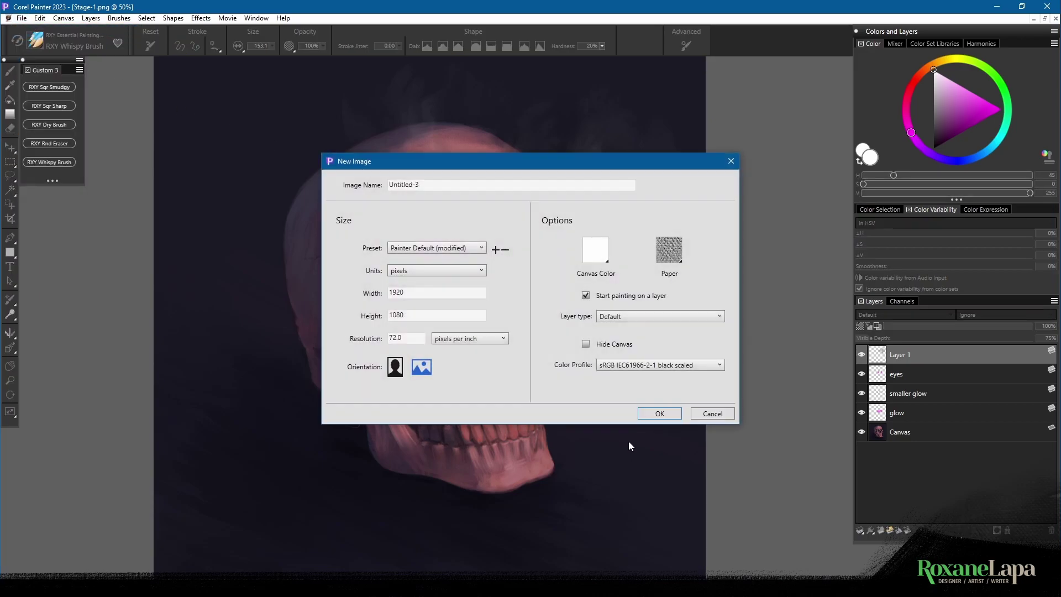
pyautogui.click(645, 416)
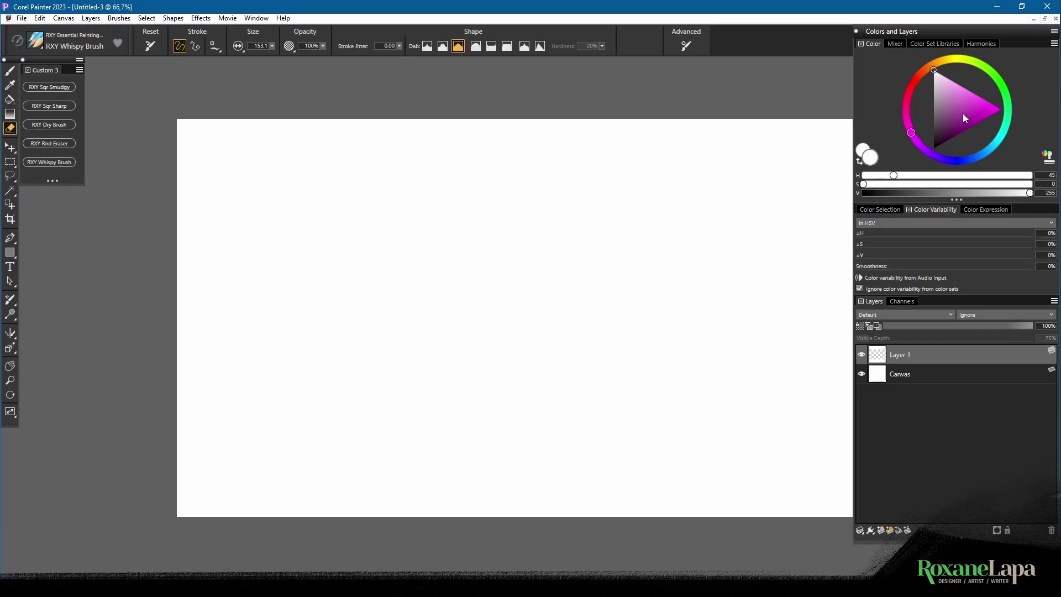
pyautogui.click(934, 148)
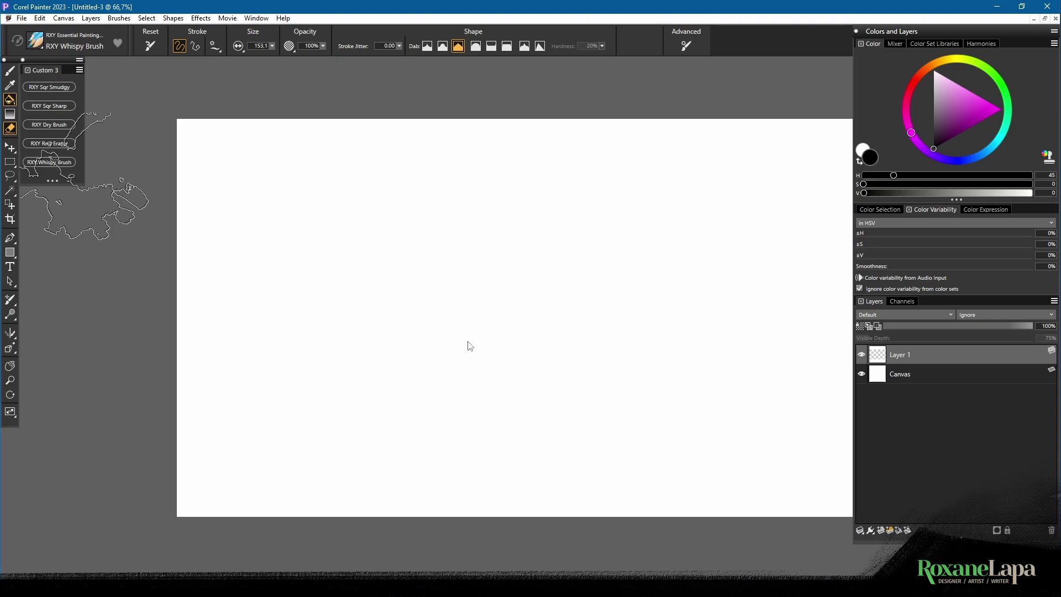
pyautogui.press('k')
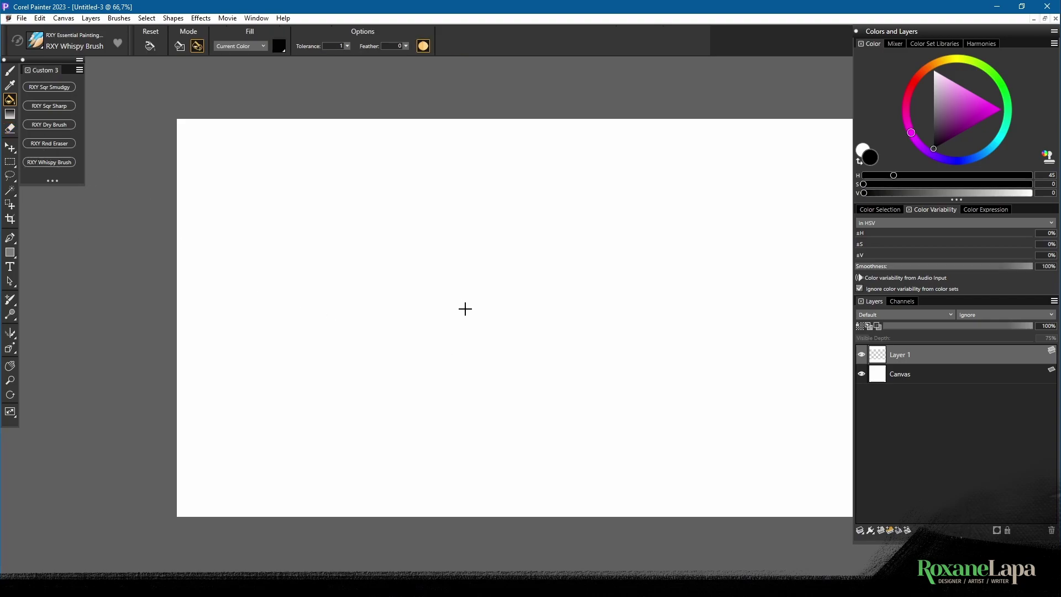
pyautogui.click(462, 310)
# Switch to the brush, set its size to 50, and shift the hue toward violet.
pyautogui.press('b')
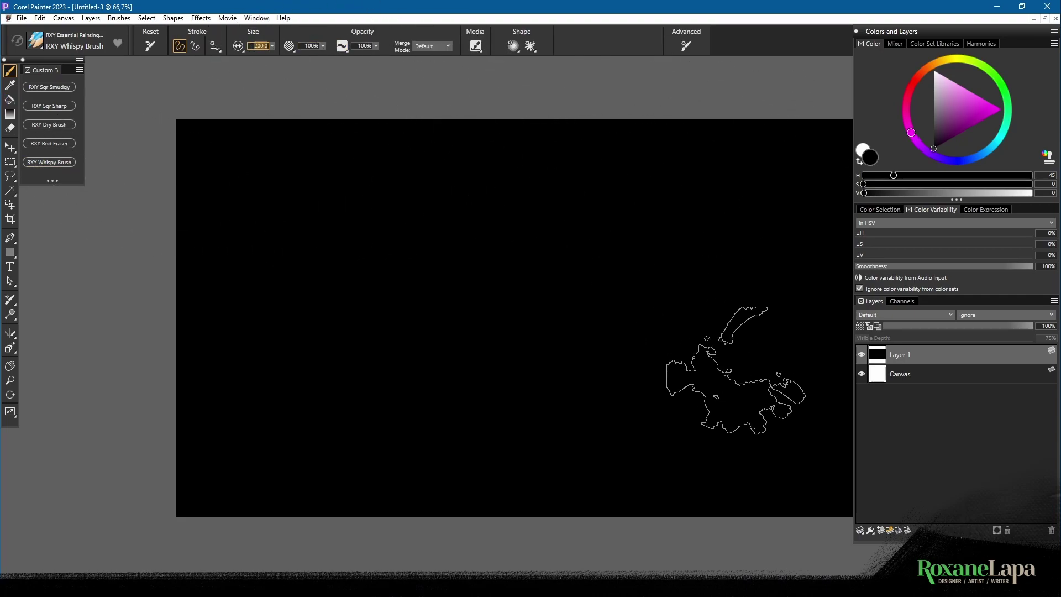
pyautogui.write('50')
pyautogui.press('Return')
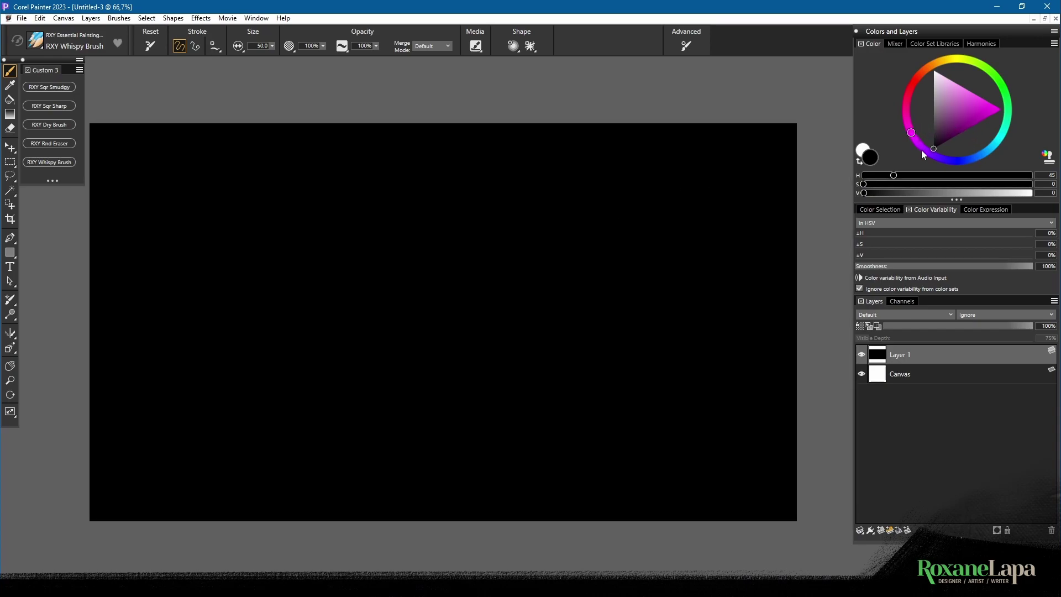
pyautogui.moveTo(921, 150)
pyautogui.mouseDown()
pyautogui.moveTo(937, 164)
pyautogui.moveTo(930, 153)
pyautogui.mouseUp()
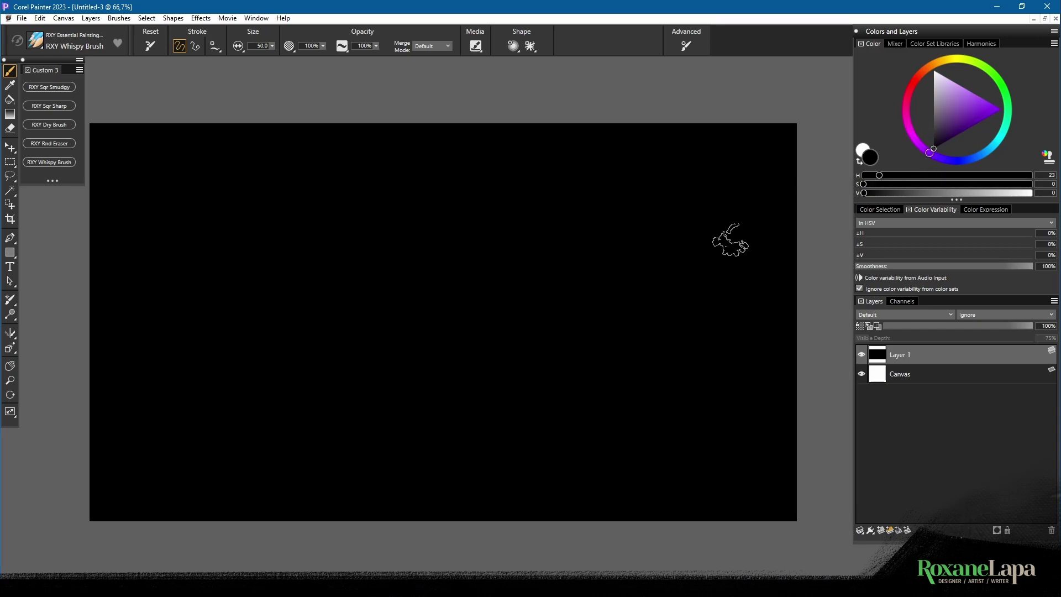
pyautogui.scroll(1, 489, 314)
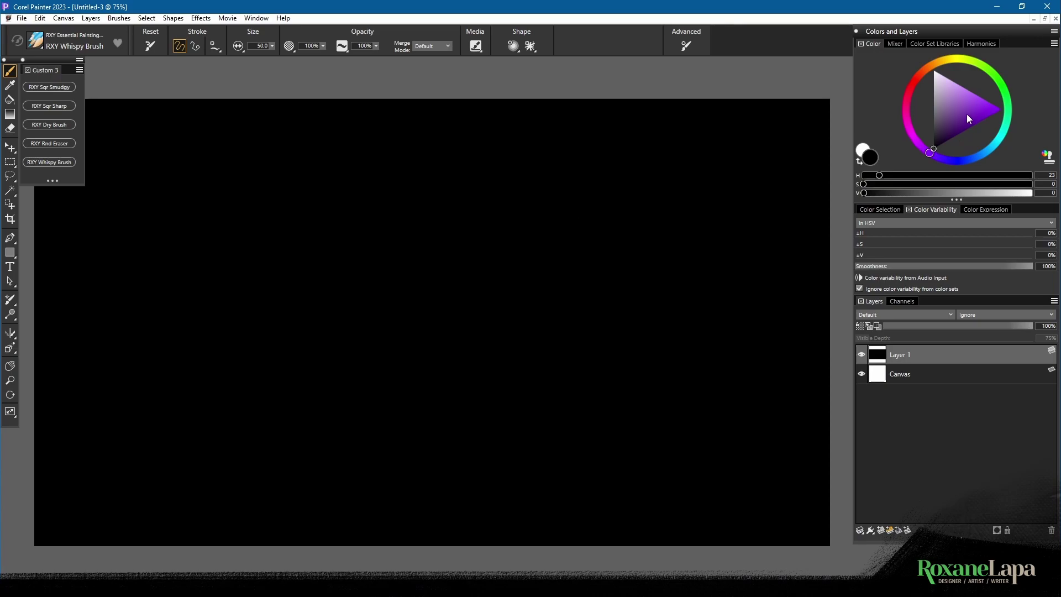
# Pick a saturated purple, add a new layer, and paint a glowing purple dab.
pyautogui.moveTo(967, 115); pyautogui.dragTo(1013, 119)
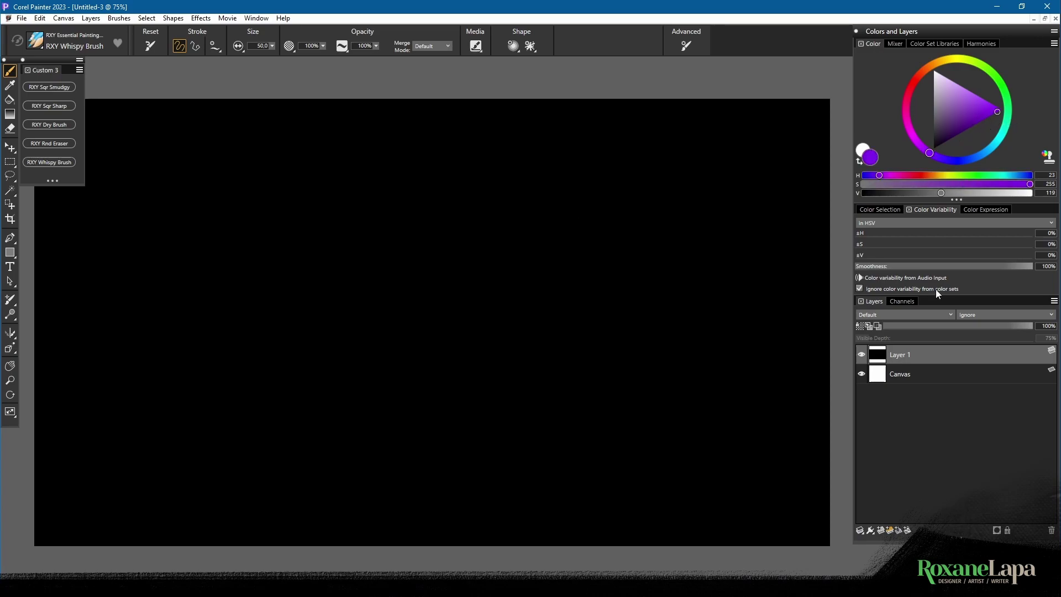
pyautogui.click(881, 531)
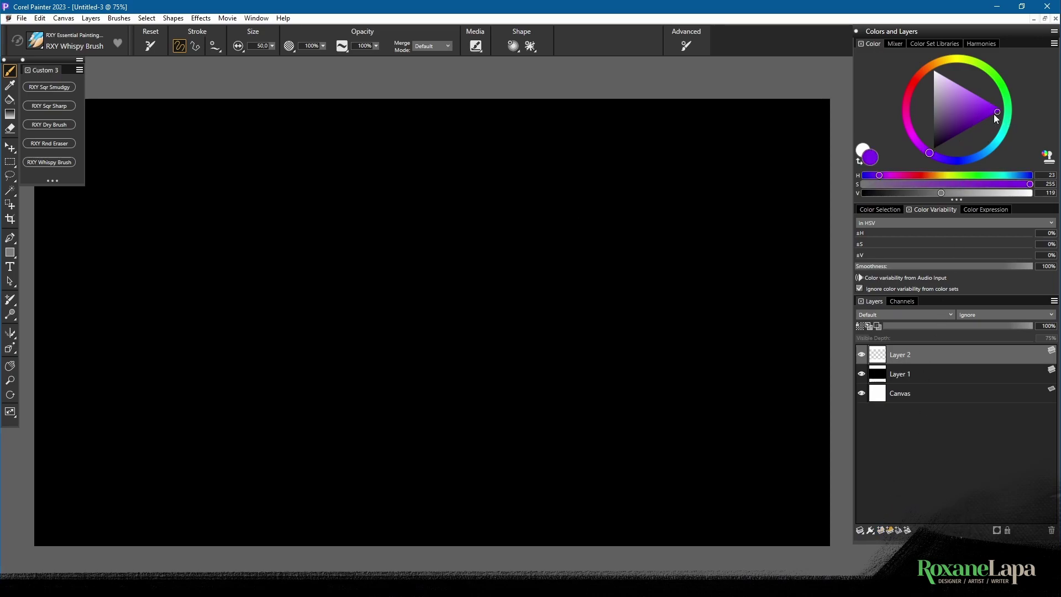
pyautogui.moveTo(994, 114); pyautogui.dragTo(998, 111)
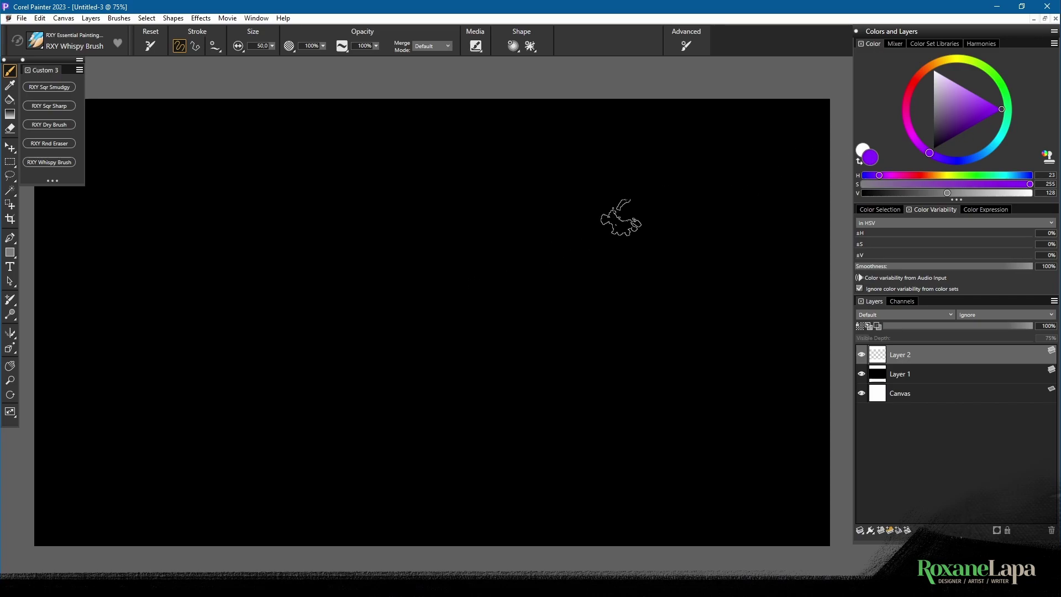
pyautogui.moveTo(466, 243)
pyautogui.mouseDown()
pyautogui.moveTo(491, 249)
pyautogui.moveTo(468, 263)
pyautogui.moveTo(478, 237)
pyautogui.moveTo(469, 246)
pyautogui.moveTo(487, 245)
pyautogui.moveTo(470, 257)
pyautogui.moveTo(488, 257)
pyautogui.moveTo(489, 245)
pyautogui.moveTo(477, 242)
pyautogui.moveTo(463, 283)
pyautogui.moveTo(462, 245)
pyautogui.moveTo(424, 264)
pyautogui.moveTo(464, 243)
pyautogui.moveTo(430, 278)
pyautogui.mouseUp()
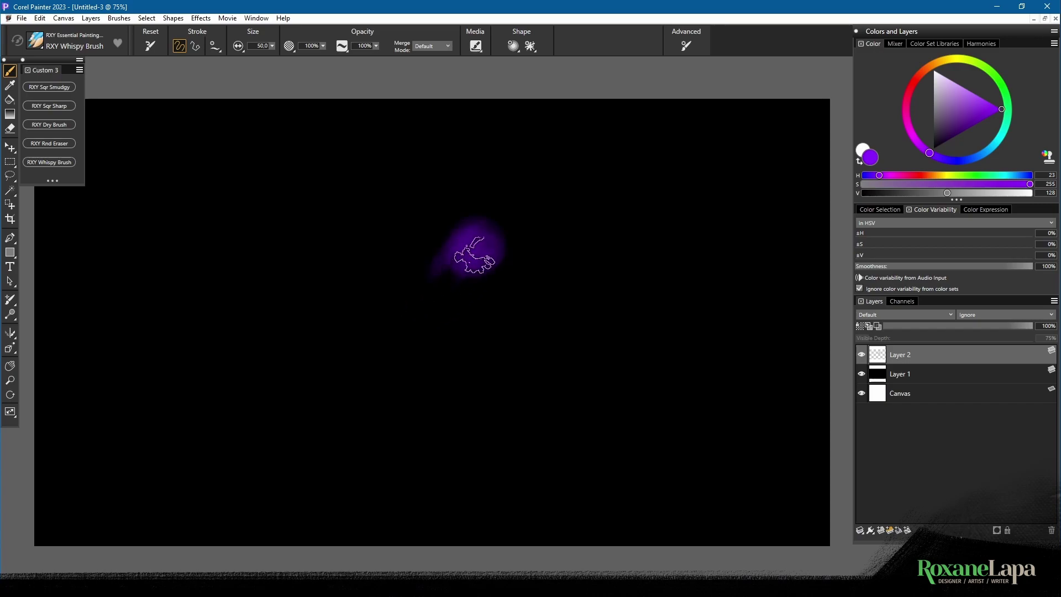
# Sweep wispy strokes down-left from the glow to build a long, thick tail.
pyautogui.moveTo(473, 249)
pyautogui.mouseDown()
pyautogui.moveTo(434, 292)
pyautogui.moveTo(455, 286)
pyautogui.moveTo(456, 266)
pyautogui.moveTo(414, 307)
pyautogui.mouseUp()
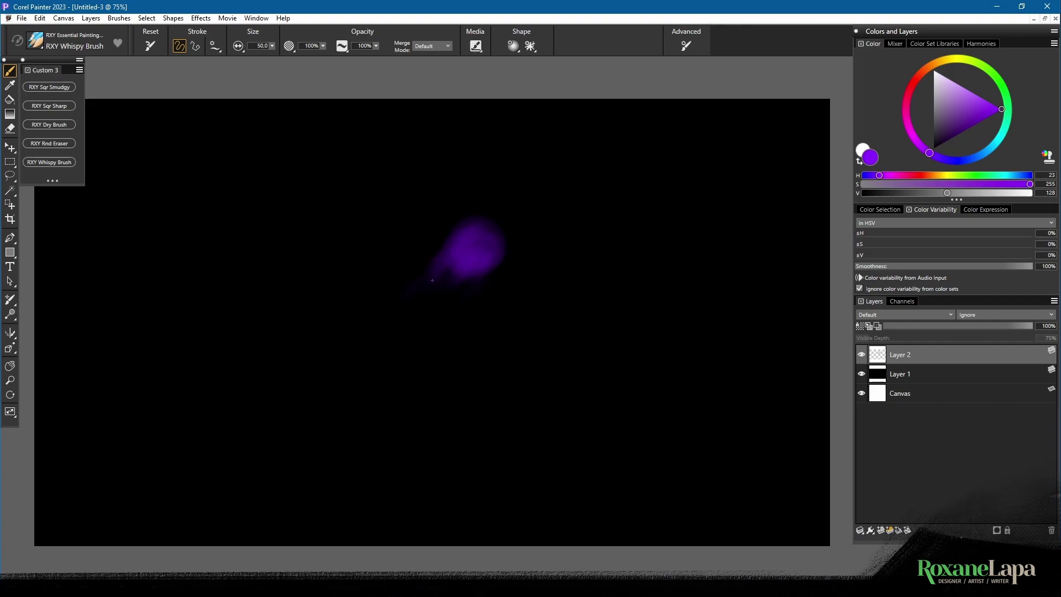
pyautogui.moveTo(463, 246)
pyautogui.mouseDown()
pyautogui.moveTo(404, 304)
pyautogui.moveTo(378, 294)
pyautogui.mouseUp()
pyautogui.moveTo(456, 275)
pyautogui.mouseDown()
pyautogui.moveTo(402, 319)
pyautogui.moveTo(470, 272)
pyautogui.moveTo(393, 306)
pyautogui.moveTo(431, 296)
pyautogui.moveTo(384, 345)
pyautogui.mouseUp()
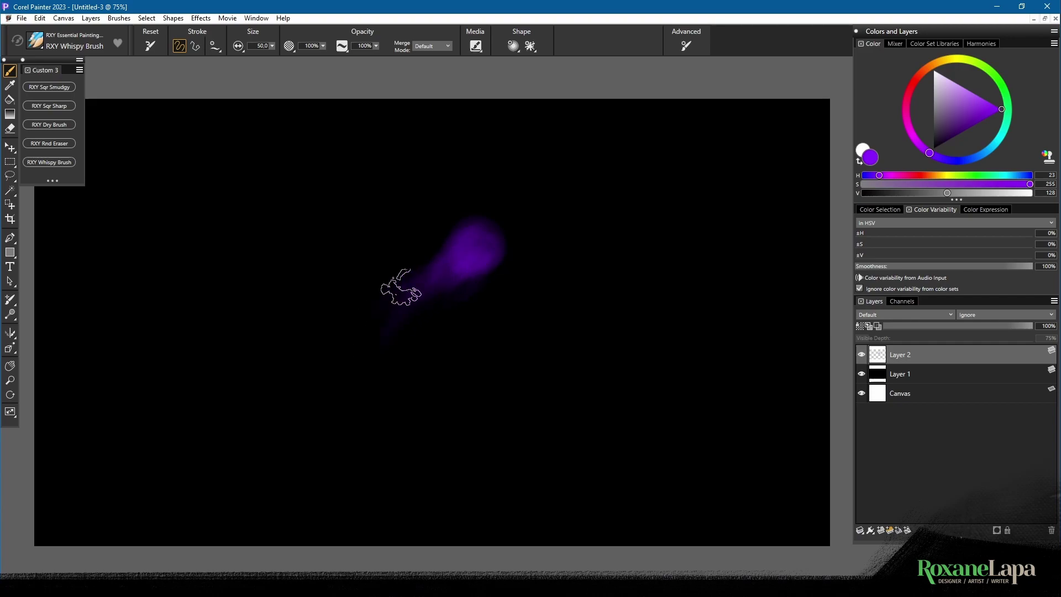
pyautogui.moveTo(403, 289); pyautogui.dragTo(346, 332)
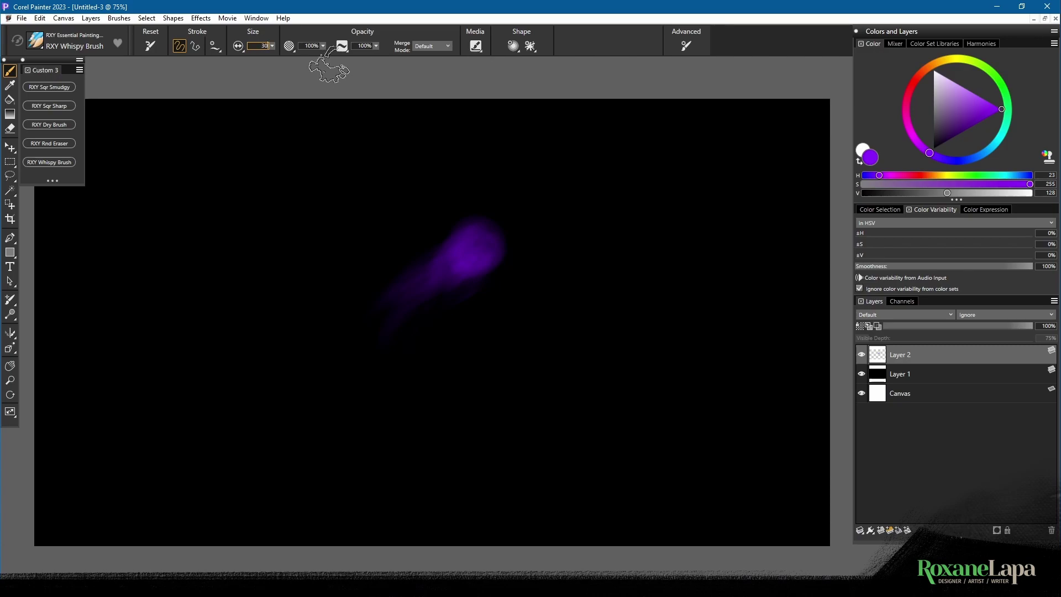
# Paint a white core and bright streaks down the tail, then dab dark purple onto the head.
pyautogui.click(934, 71)
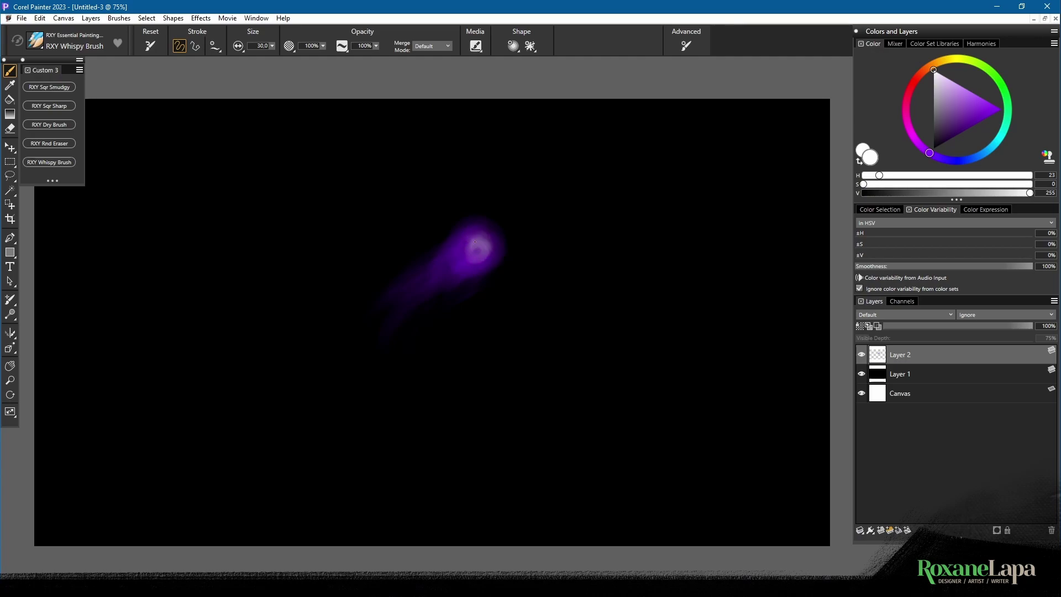
pyautogui.moveTo(470, 251); pyautogui.dragTo(486, 244)
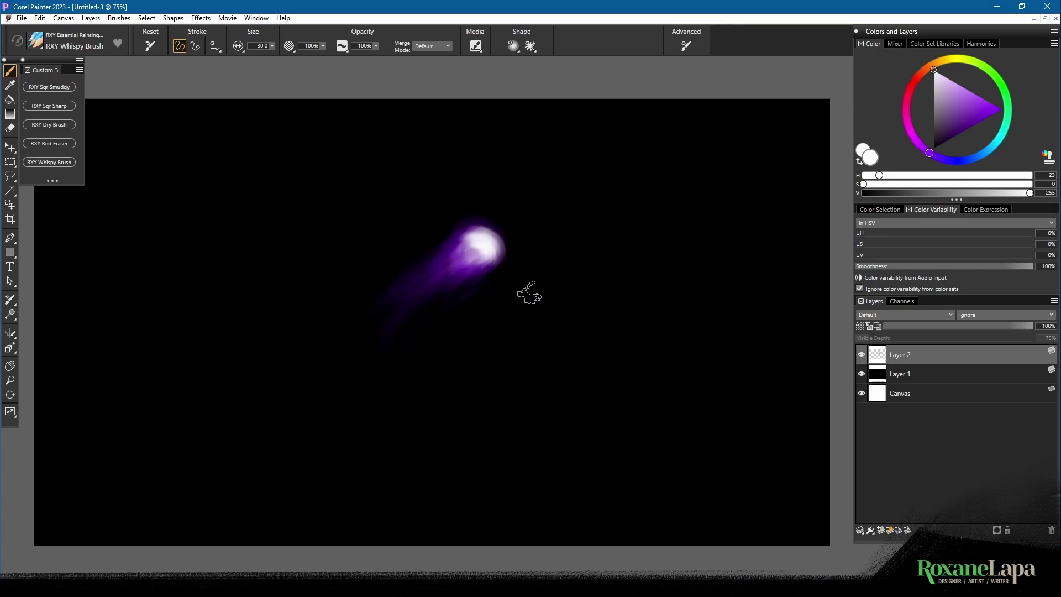
pyautogui.moveTo(486, 231)
pyautogui.mouseDown()
pyautogui.moveTo(460, 251)
pyautogui.moveTo(476, 239)
pyautogui.moveTo(455, 274)
pyautogui.moveTo(465, 248)
pyautogui.moveTo(410, 300)
pyautogui.mouseUp()
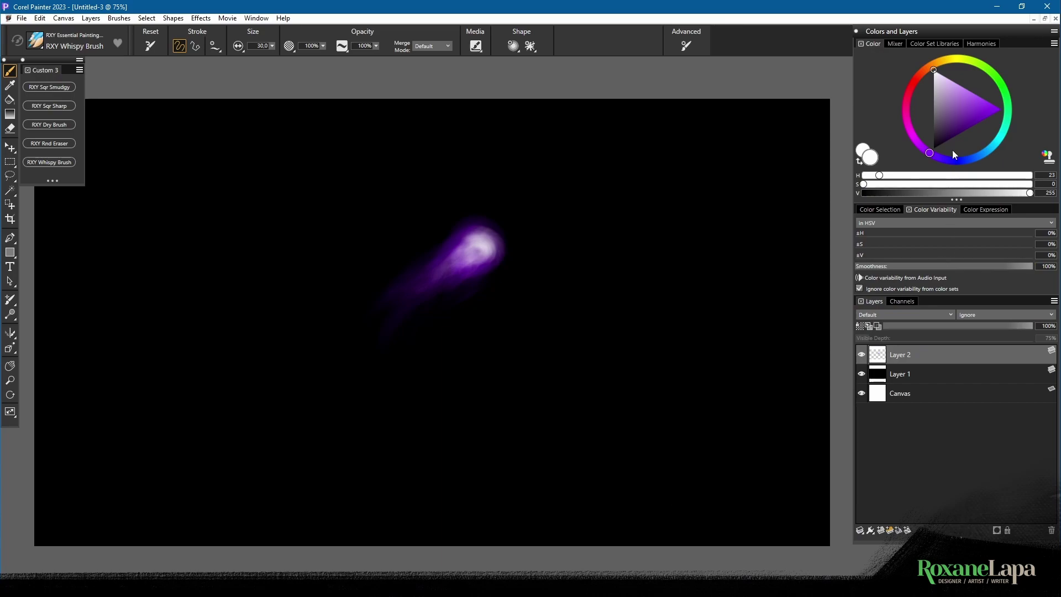
pyautogui.moveTo(970, 114); pyautogui.dragTo(968, 128)
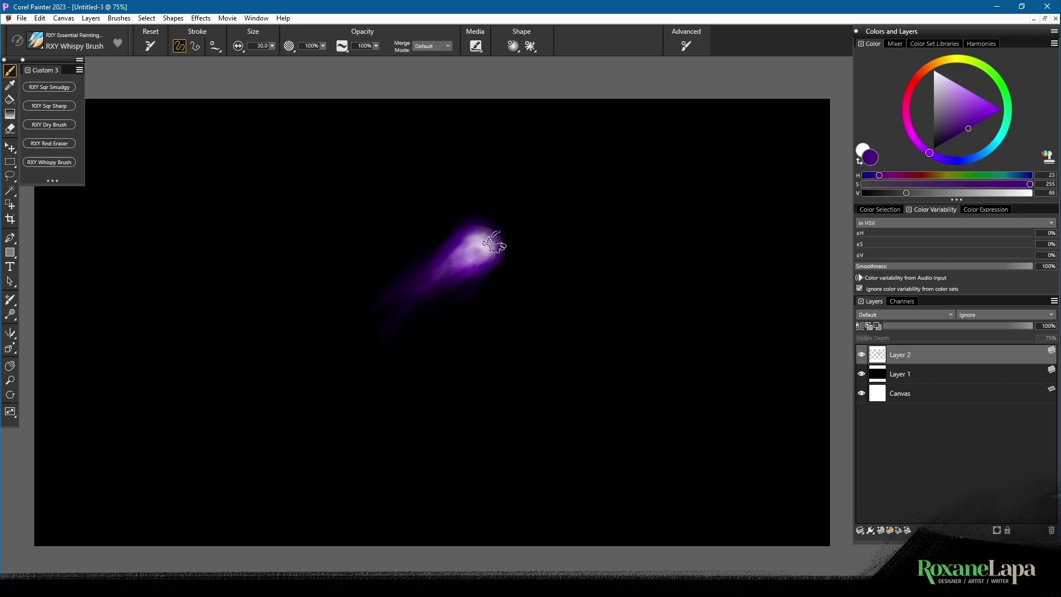
pyautogui.moveTo(484, 241)
pyautogui.mouseDown()
pyautogui.moveTo(480, 232)
pyautogui.moveTo(490, 255)
pyautogui.moveTo(464, 266)
pyautogui.mouseUp()
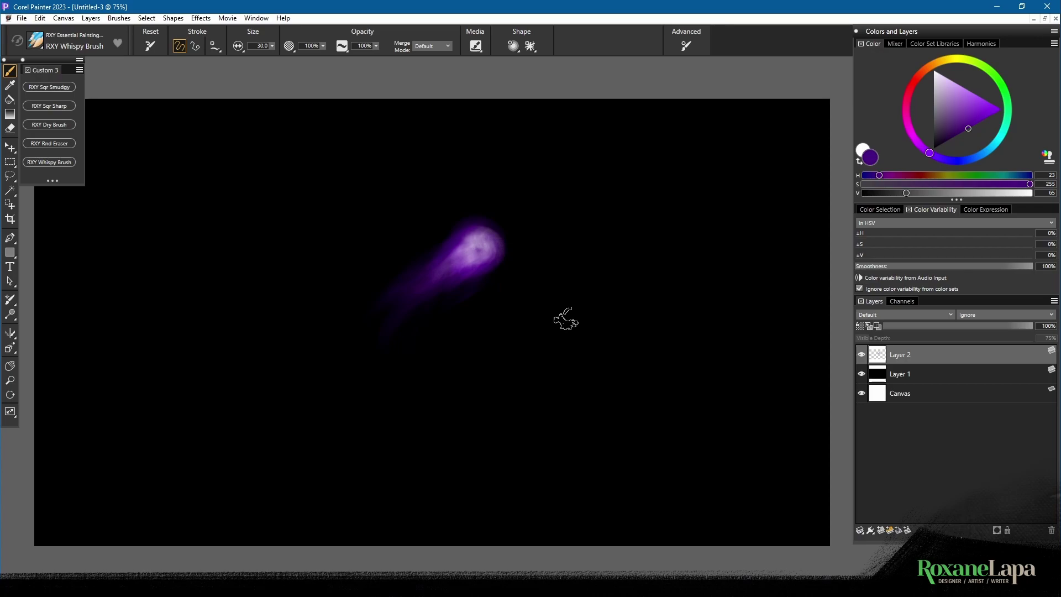
# Choose a brighter magenta-purple, set brush size to 20, and sample the comet's dark purple.
pyautogui.click(916, 146)
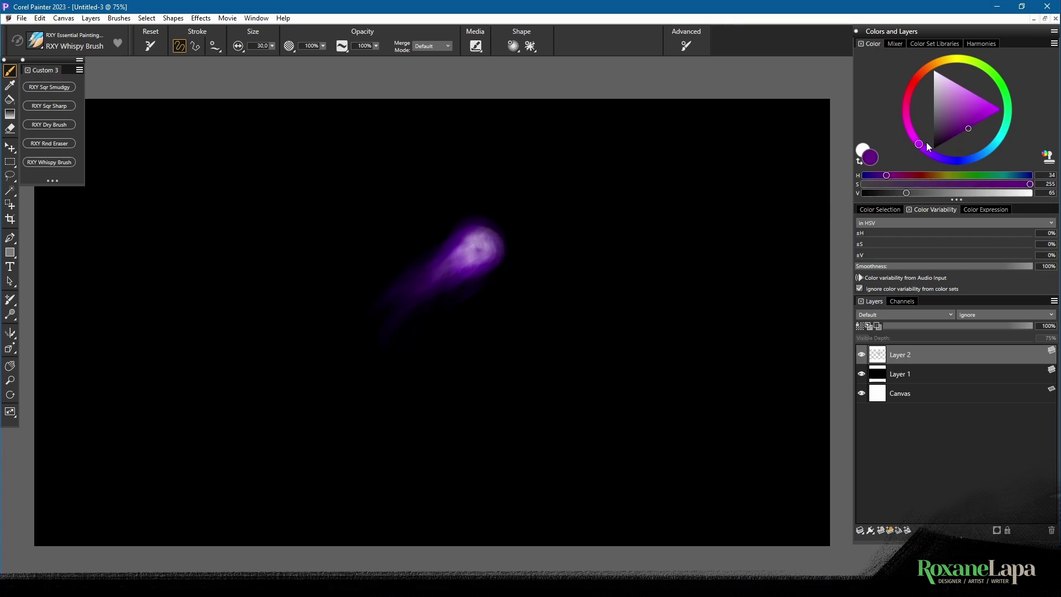
pyautogui.click(985, 116)
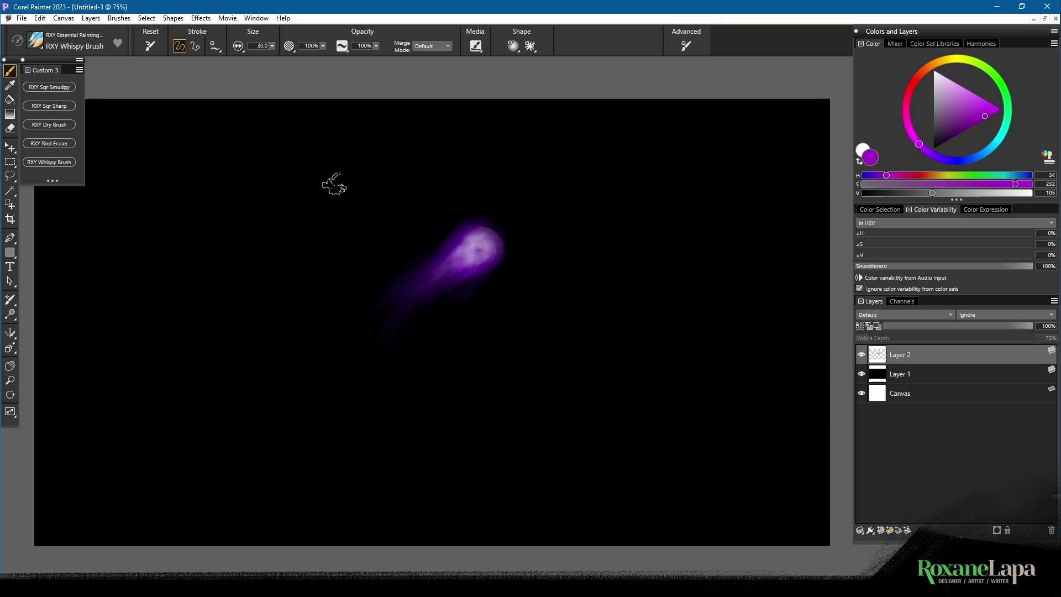
pyautogui.click(260, 45)
pyautogui.scroll(2, 549, 289)
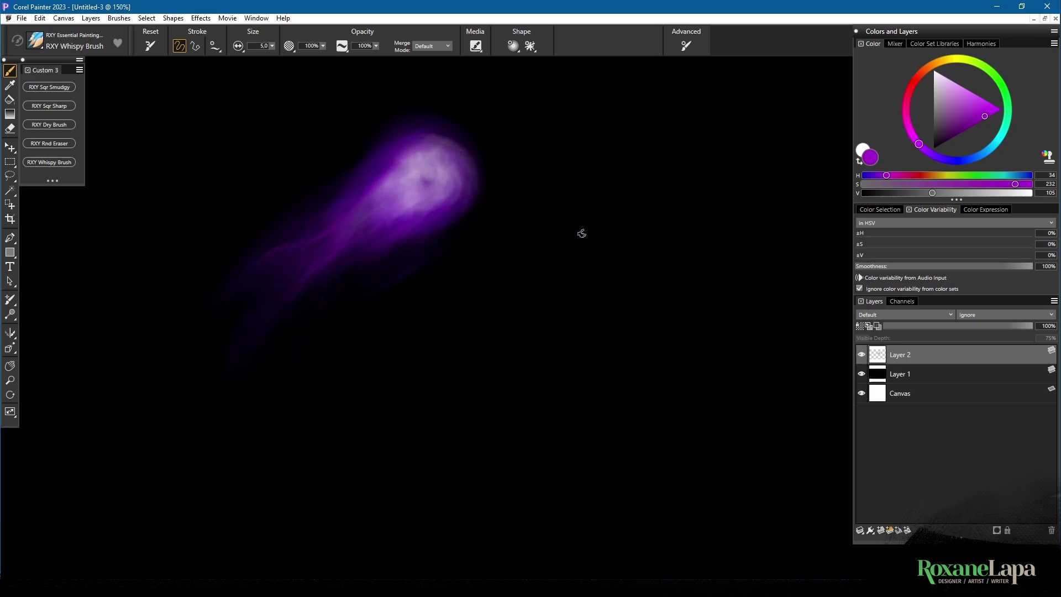
pyautogui.keyDown('alt'); pyautogui.click(372, 181); pyautogui.keyUp('alt')
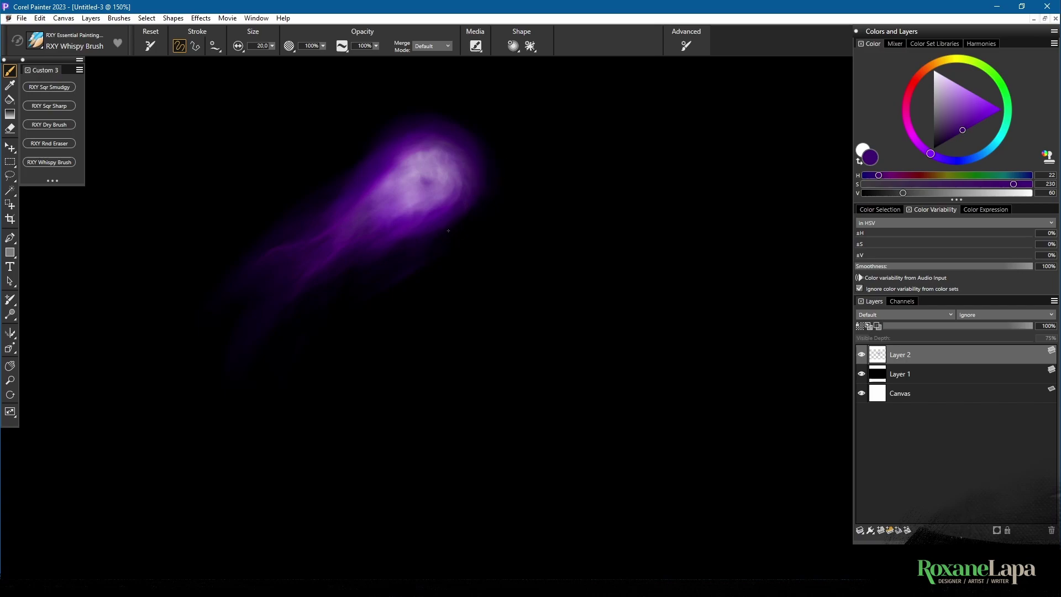
# Add Layer 3 with Overlay blending, a brighter purple, and the hue shifted toward magenta.
pyautogui.click(881, 530)
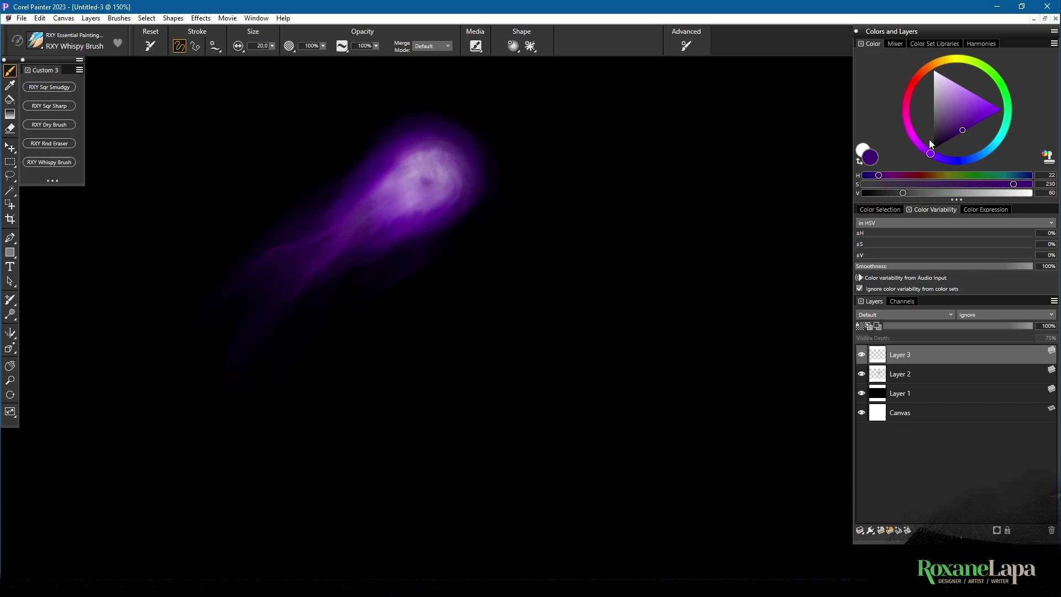
pyautogui.click(987, 117)
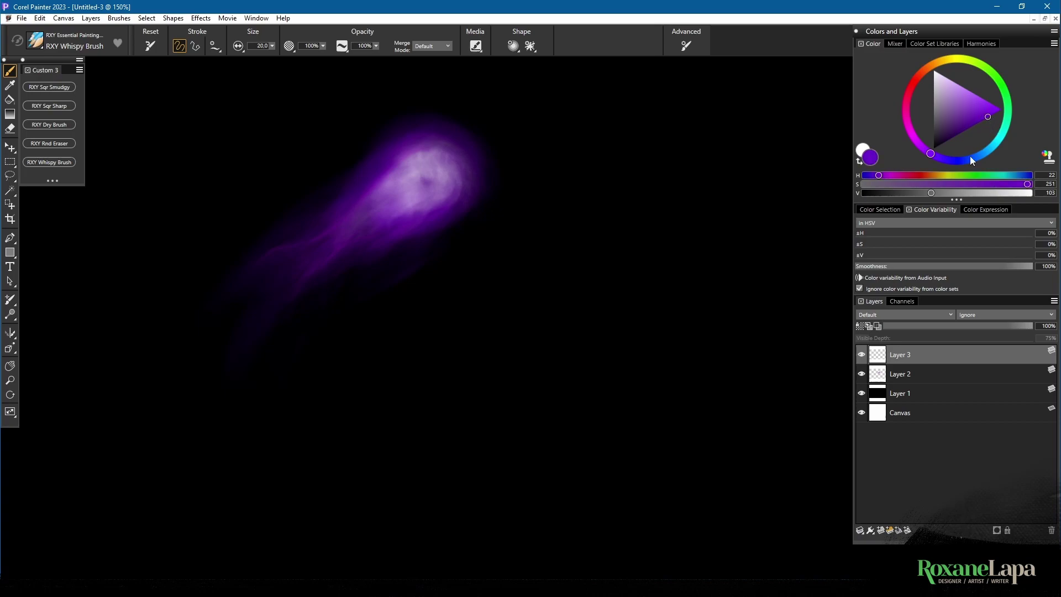
pyautogui.click(909, 315)
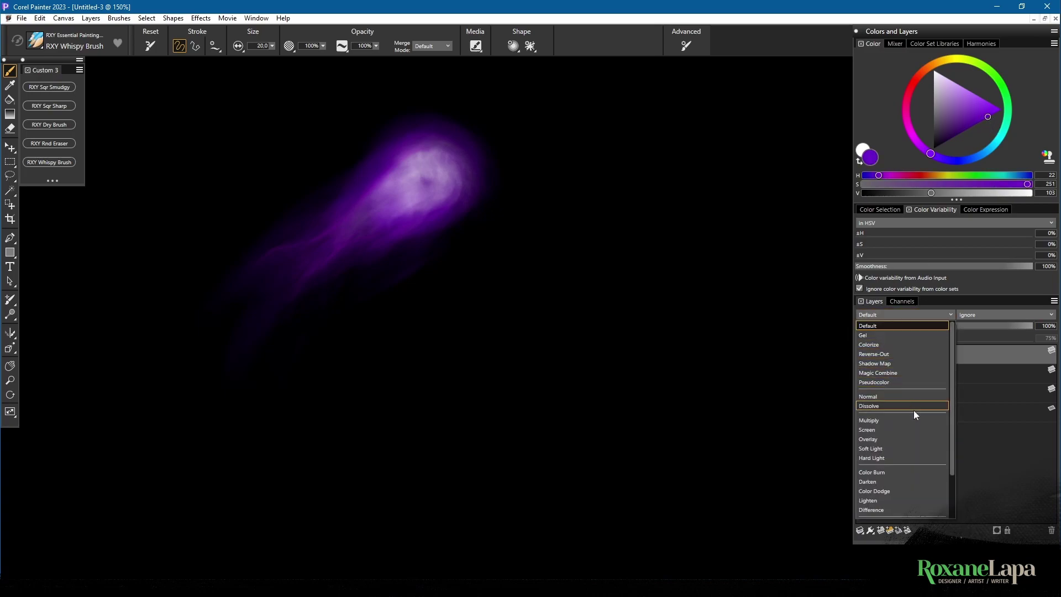
pyautogui.click(923, 438)
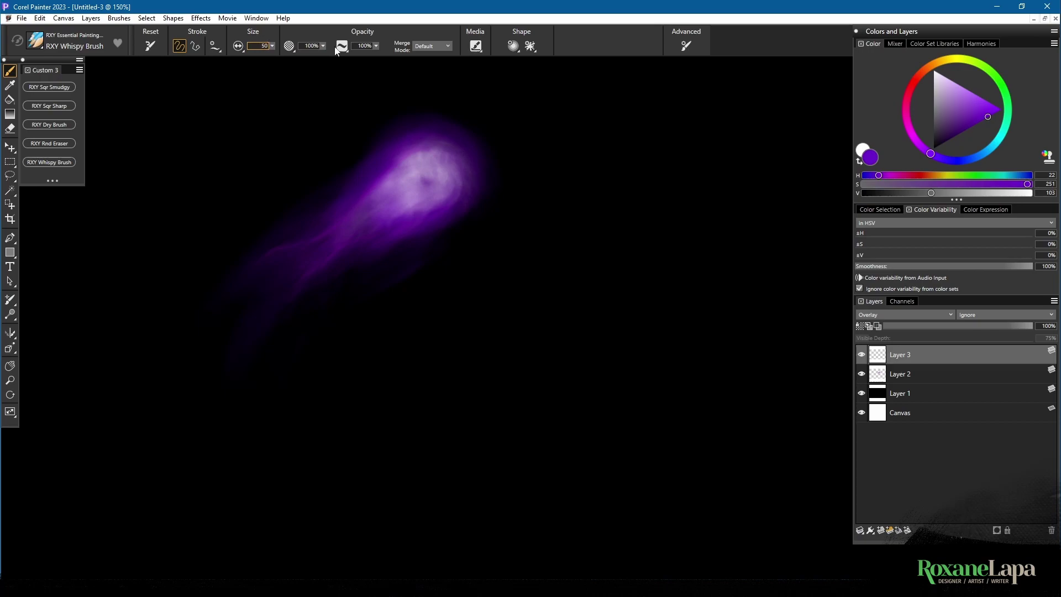
pyautogui.press('Return')
pyautogui.moveTo(531, 220); pyautogui.dragTo(550, 280)
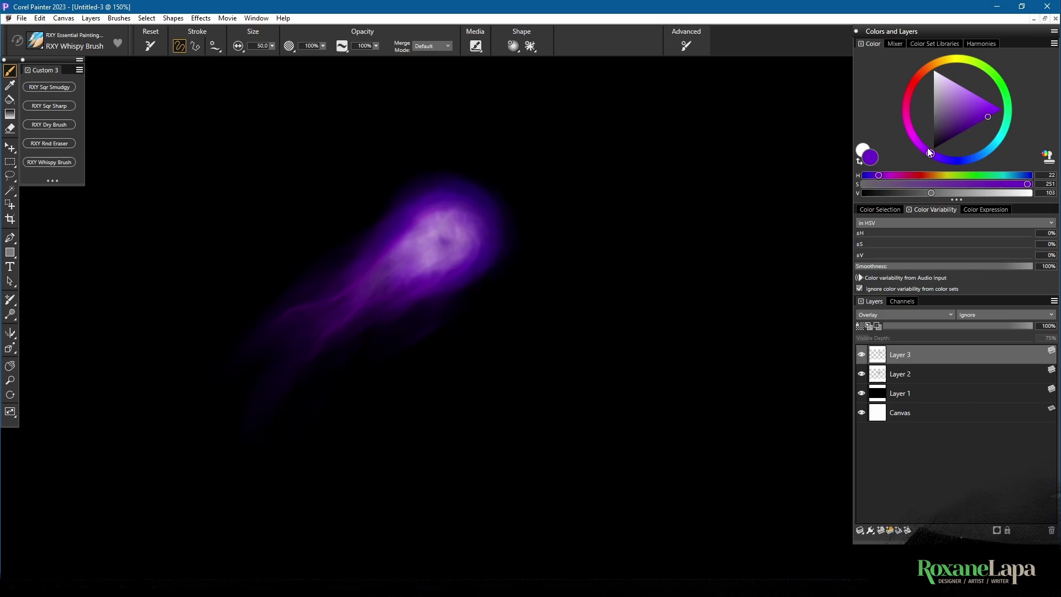
pyautogui.moveTo(928, 149); pyautogui.dragTo(912, 133)
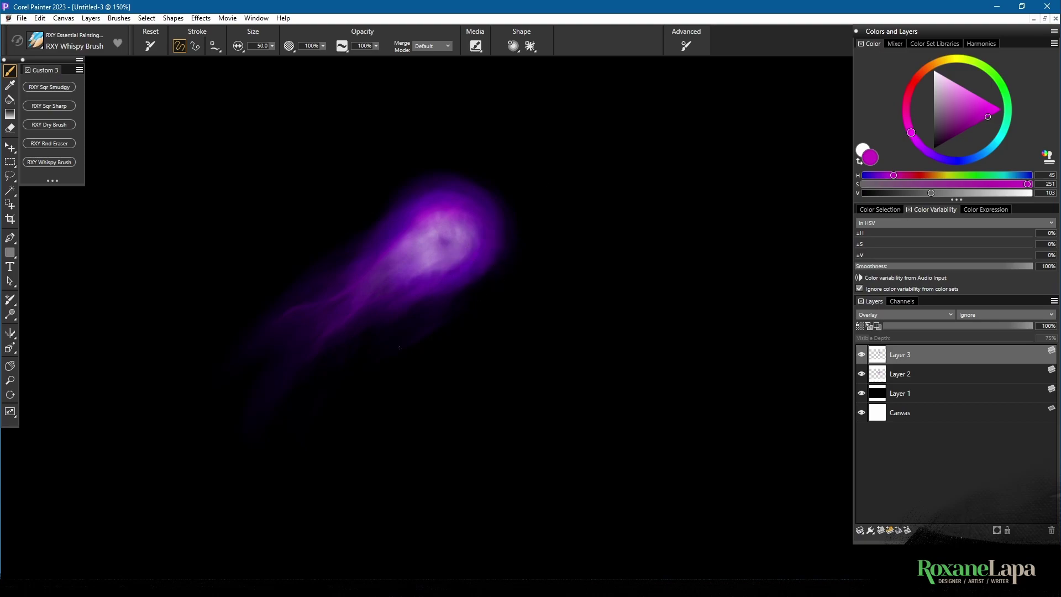
# Blend Layer 3 as Screen at about 26% opacity and paint wispy streaks trailing lower left.
pyautogui.click(888, 315)
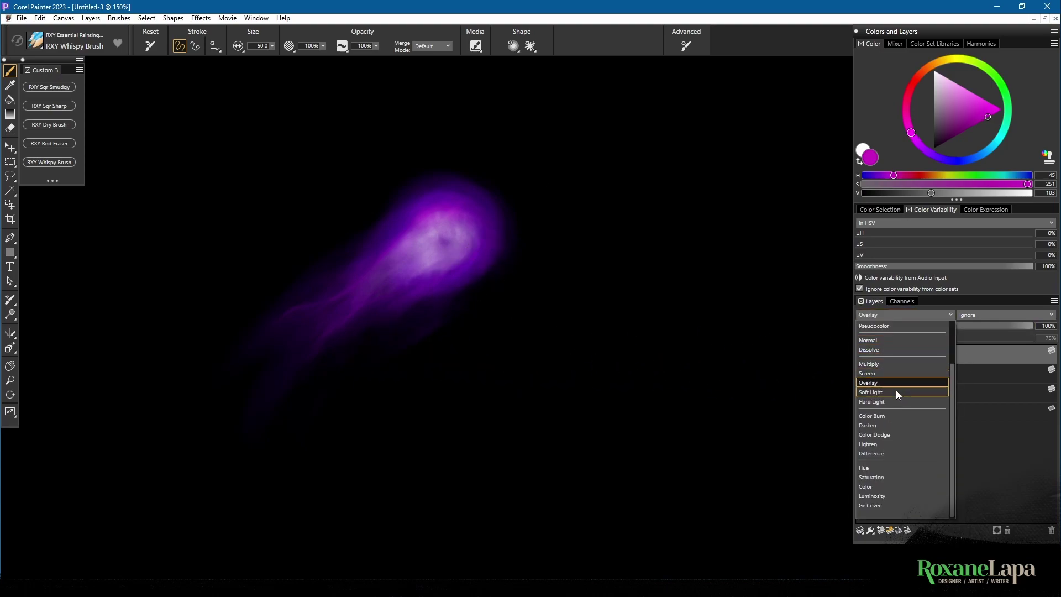
pyautogui.click(892, 374)
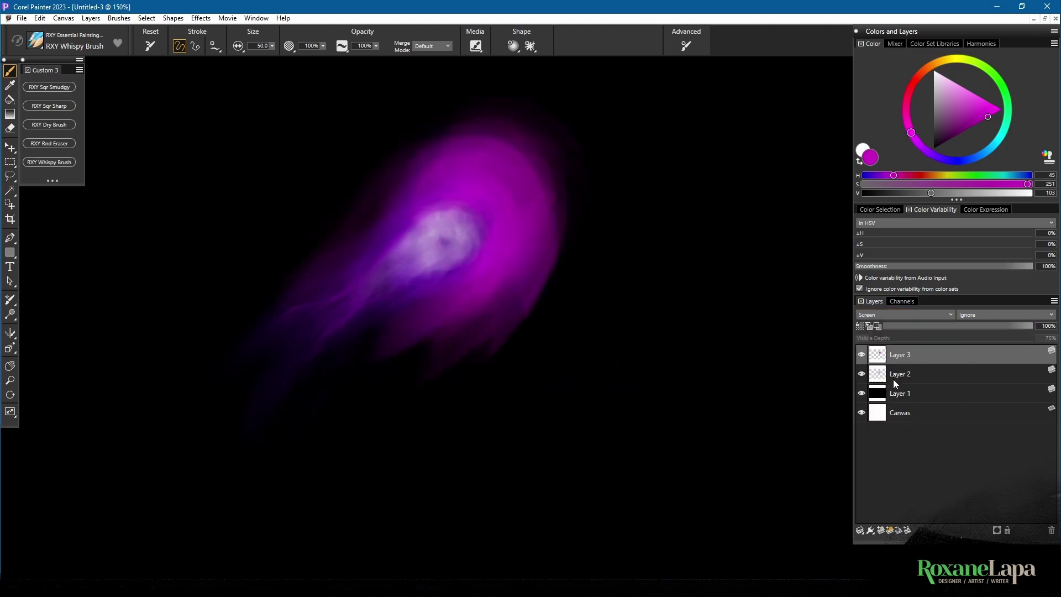
pyautogui.click(940, 329)
pyautogui.moveTo(941, 327); pyautogui.dragTo(926, 329)
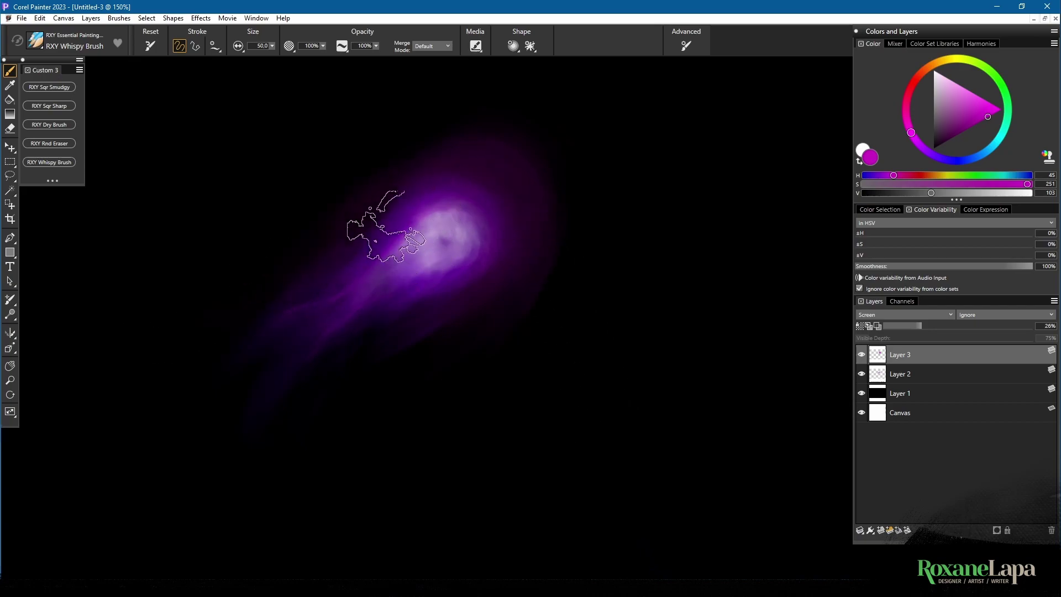
pyautogui.moveTo(125, 426)
pyautogui.mouseDown()
pyautogui.moveTo(319, 280)
pyautogui.moveTo(175, 367)
pyautogui.moveTo(304, 315)
pyautogui.moveTo(373, 300)
pyautogui.mouseUp()
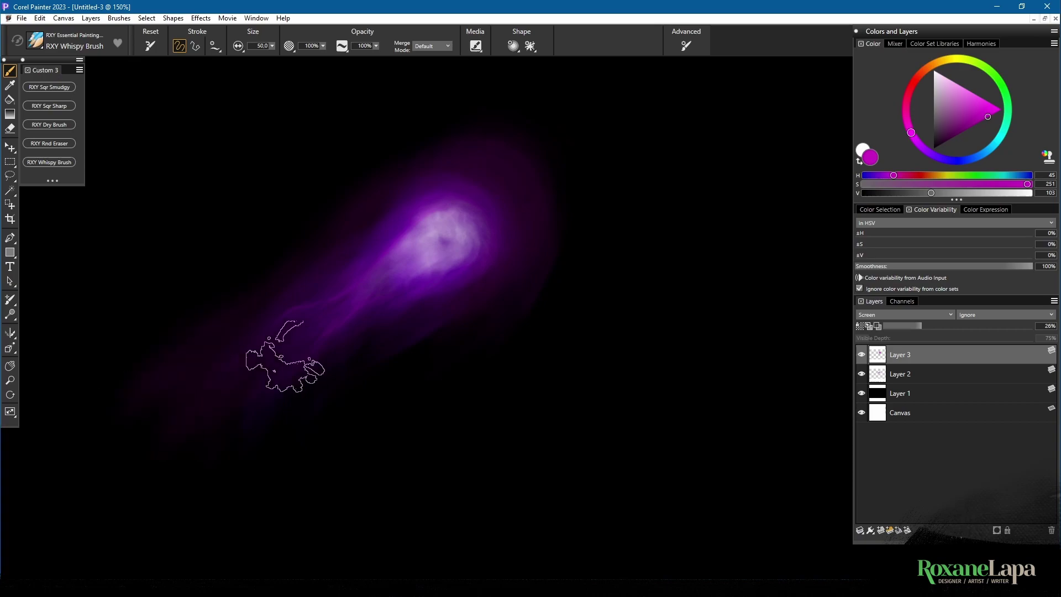
# Try Soft Light and Color Burn, then settle Layer 3 on Color blending.
pyautogui.click(892, 320)
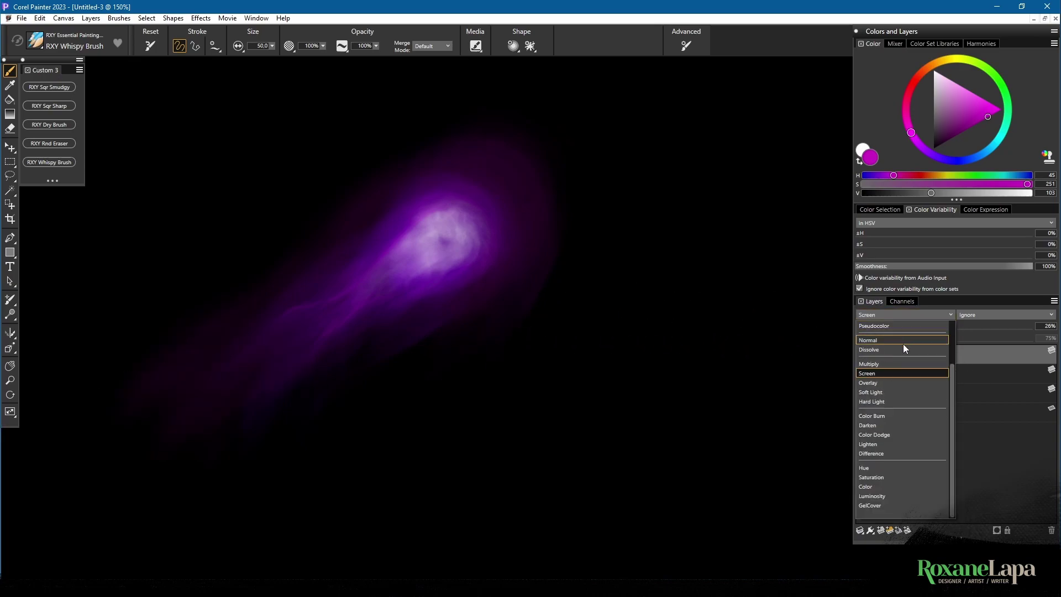
pyautogui.click(901, 393)
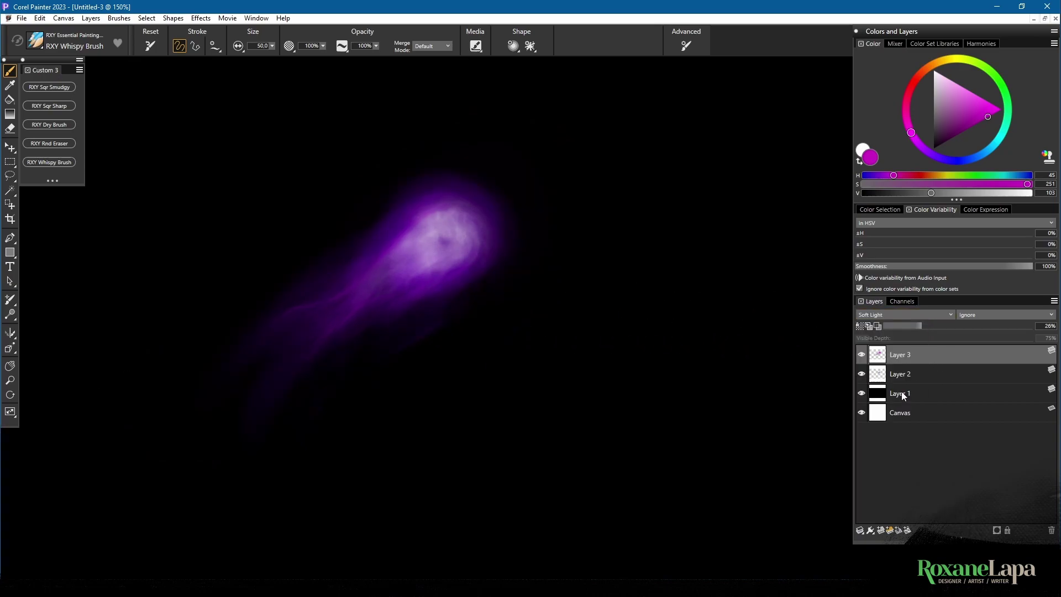
pyautogui.click(905, 318)
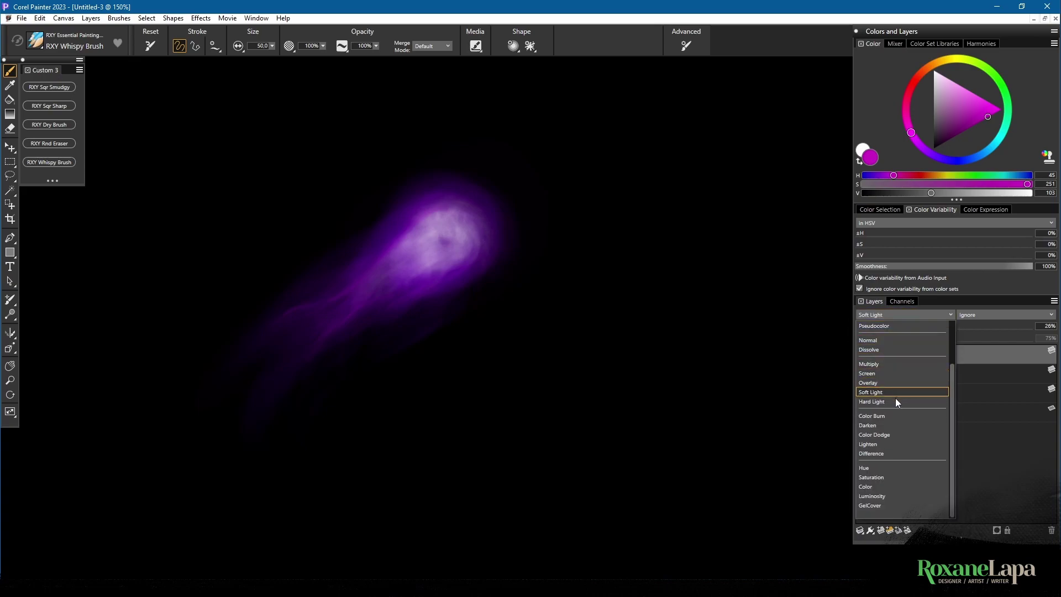
pyautogui.click(896, 416)
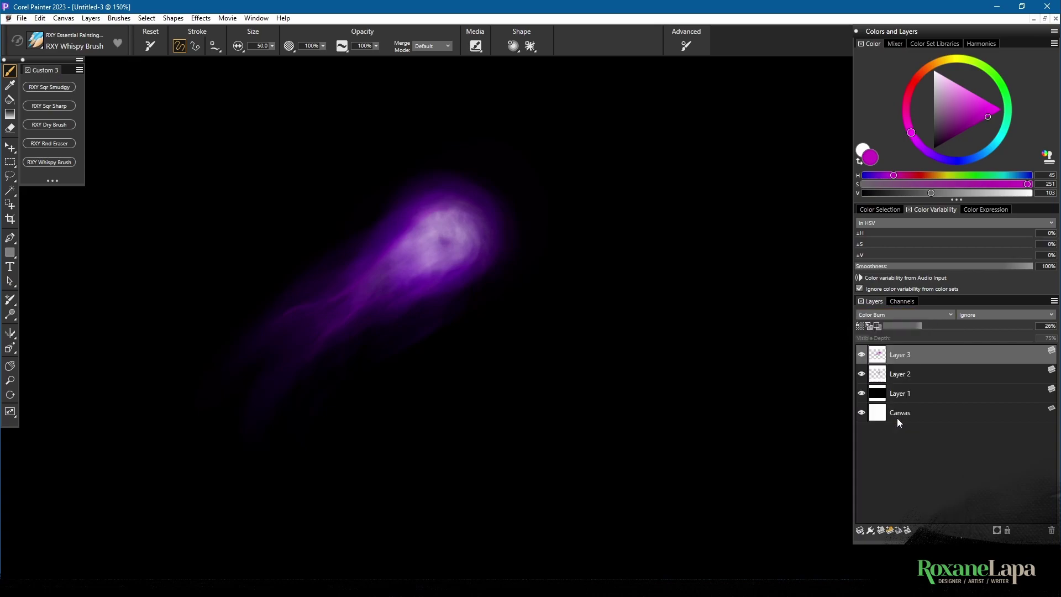
pyautogui.click(901, 315)
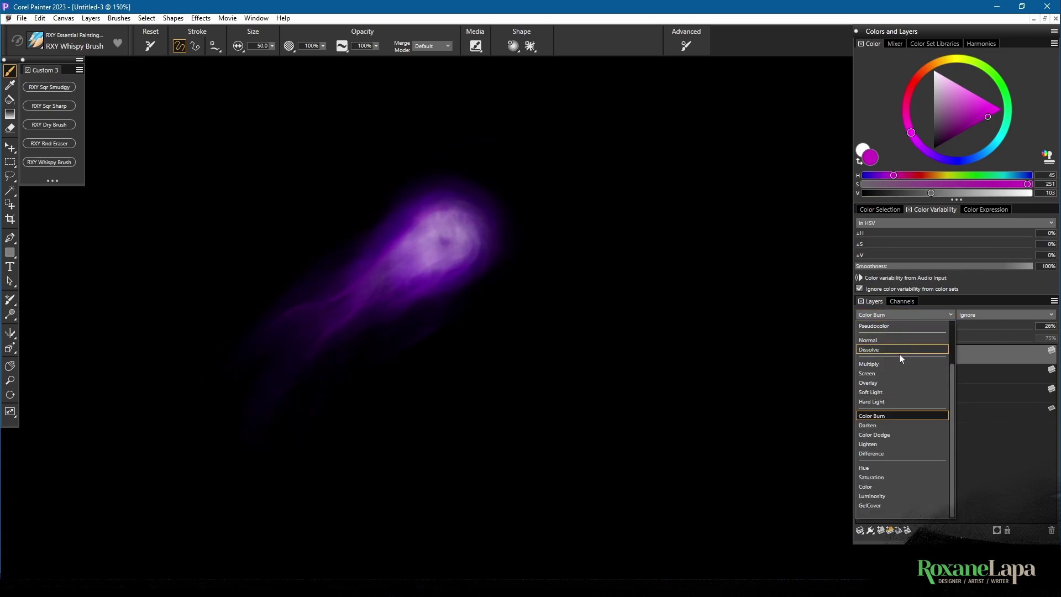
pyautogui.click(904, 487)
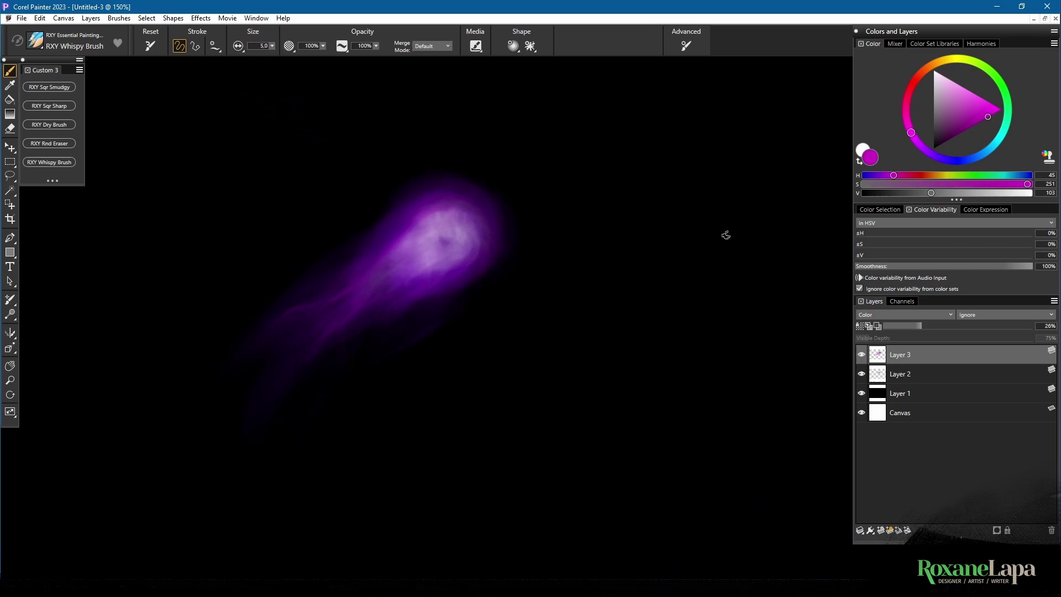
# Sample a lighter purple from the glow and add Layer 4 on top.
pyautogui.keyDown('alt'); pyautogui.click(440, 246); pyautogui.keyUp('alt')
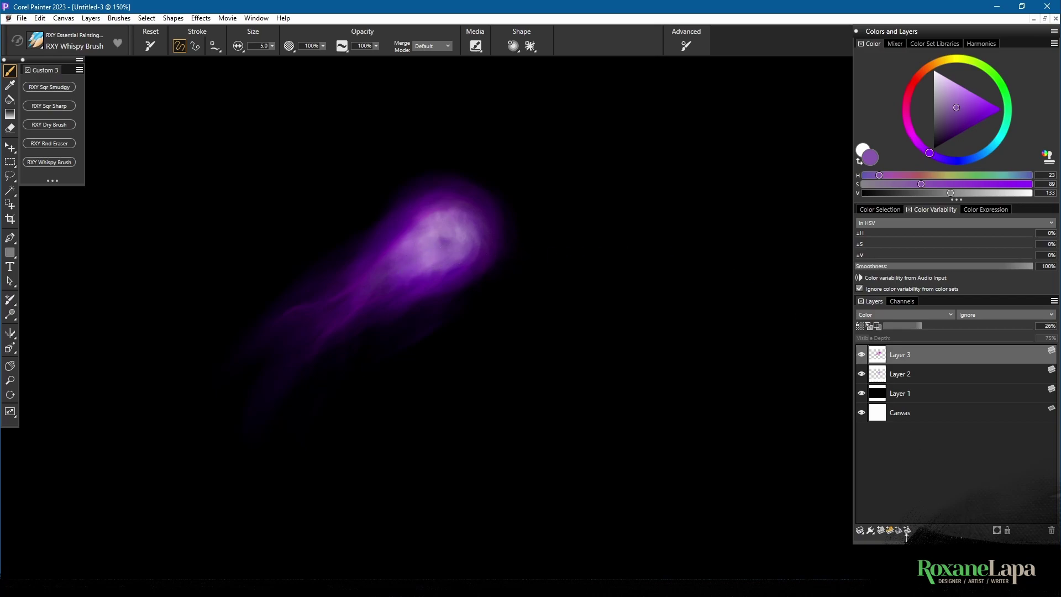
pyautogui.click(882, 531)
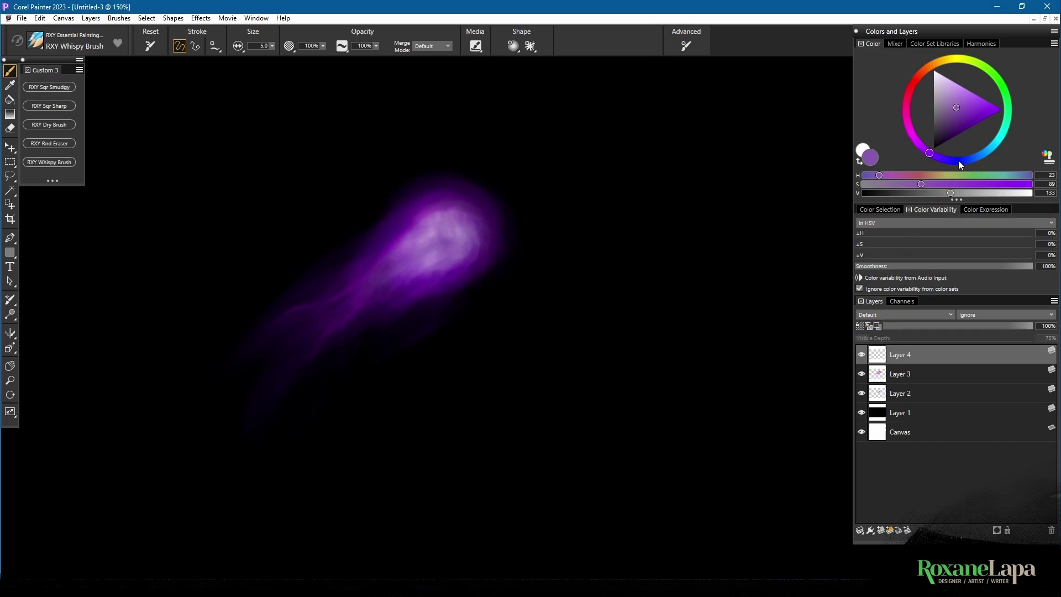
# Pick a fully saturated cyan, set size 50, and paint a cyan dab right of the purple glow.
pyautogui.click(992, 147)
pyautogui.click(1001, 110)
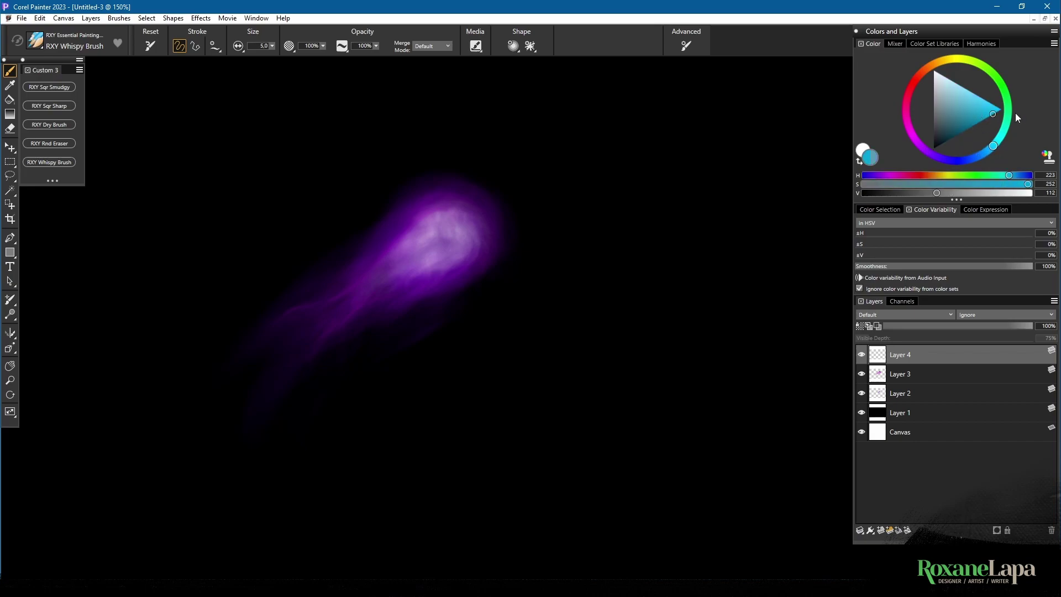
pyautogui.moveTo(546, 296)
pyautogui.mouseDown()
pyautogui.moveTo(501, 278)
pyautogui.moveTo(457, 295)
pyautogui.mouseUp()
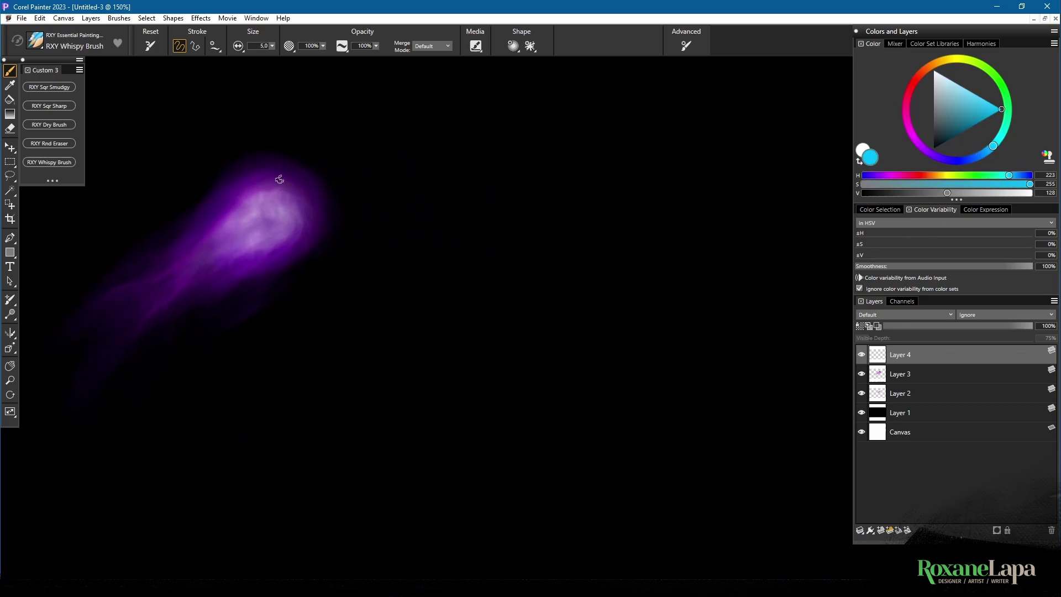
pyautogui.click(261, 46)
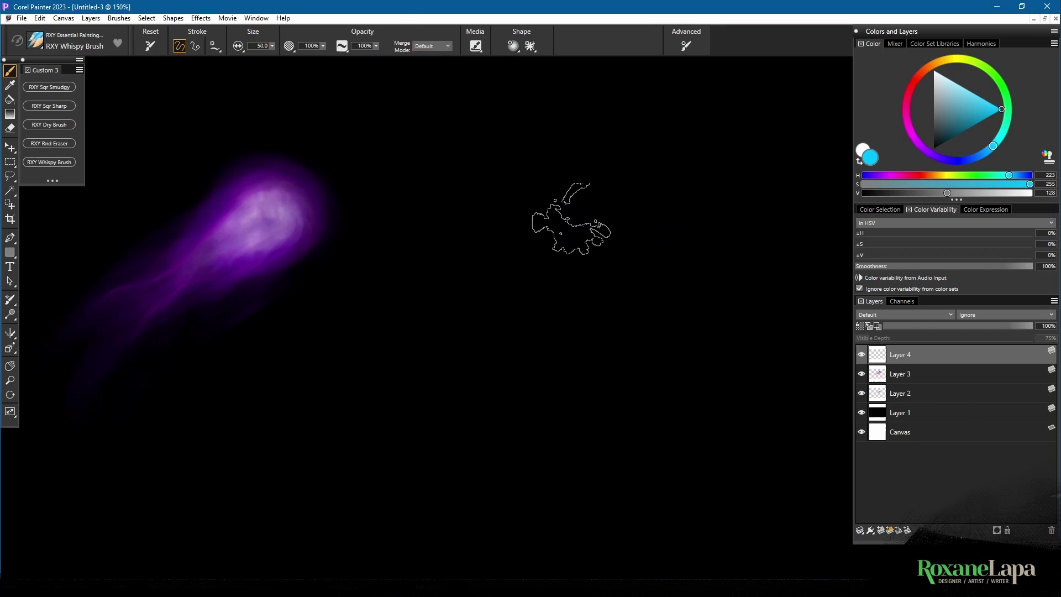
pyautogui.moveTo(567, 225); pyautogui.dragTo(577, 227)
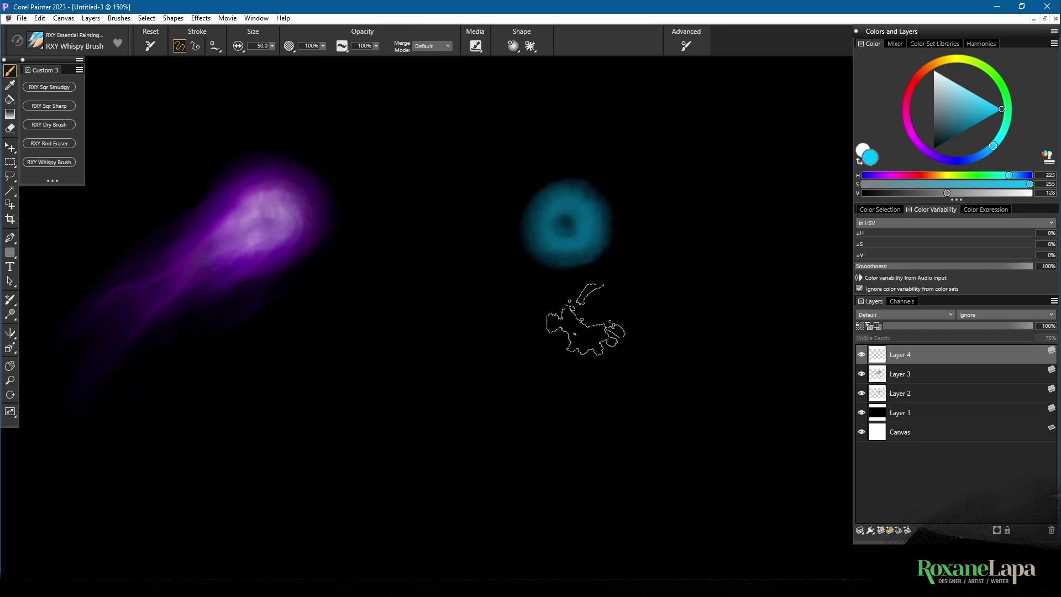
pyautogui.moveTo(582, 387); pyautogui.dragTo(568, 493)
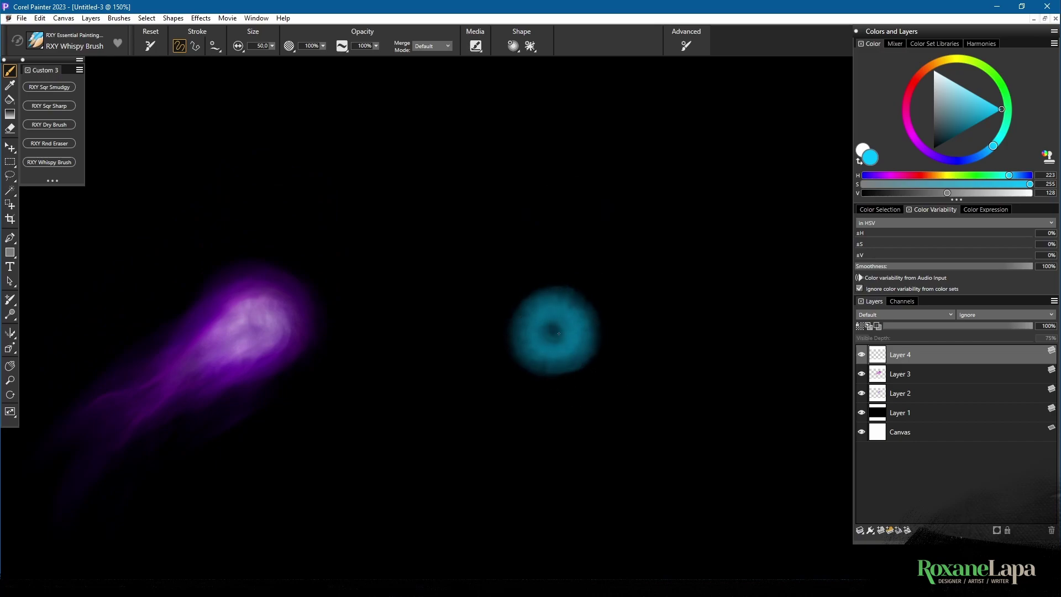
# Paint wispy tails hanging down from the cyan ball and brighten its head.
pyautogui.moveTo(684, 346); pyautogui.dragTo(665, 197)
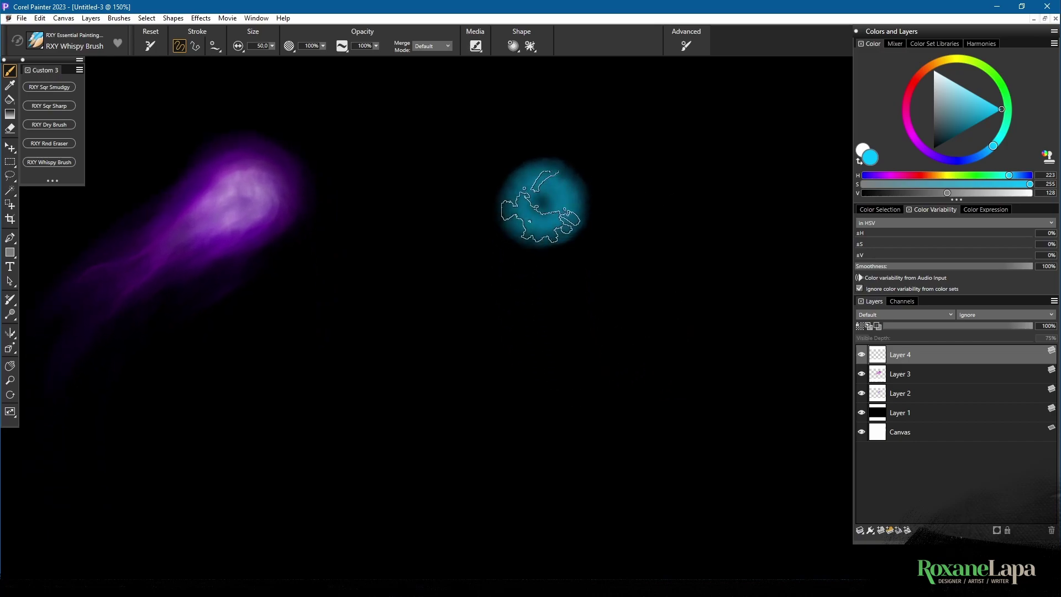
pyautogui.moveTo(541, 207)
pyautogui.mouseDown()
pyautogui.moveTo(500, 303)
pyautogui.moveTo(541, 203)
pyautogui.moveTo(541, 297)
pyautogui.moveTo(532, 214)
pyautogui.moveTo(550, 311)
pyautogui.moveTo(556, 246)
pyautogui.moveTo(549, 294)
pyautogui.moveTo(585, 338)
pyautogui.moveTo(555, 245)
pyautogui.moveTo(562, 400)
pyautogui.moveTo(545, 300)
pyautogui.moveTo(544, 440)
pyautogui.moveTo(550, 331)
pyautogui.moveTo(561, 440)
pyautogui.moveTo(543, 227)
pyautogui.moveTo(540, 268)
pyautogui.moveTo(537, 256)
pyautogui.moveTo(559, 286)
pyautogui.moveTo(540, 214)
pyautogui.moveTo(539, 256)
pyautogui.moveTo(571, 338)
pyautogui.moveTo(560, 251)
pyautogui.moveTo(564, 421)
pyautogui.moveTo(564, 312)
pyautogui.moveTo(586, 462)
pyautogui.mouseUp()
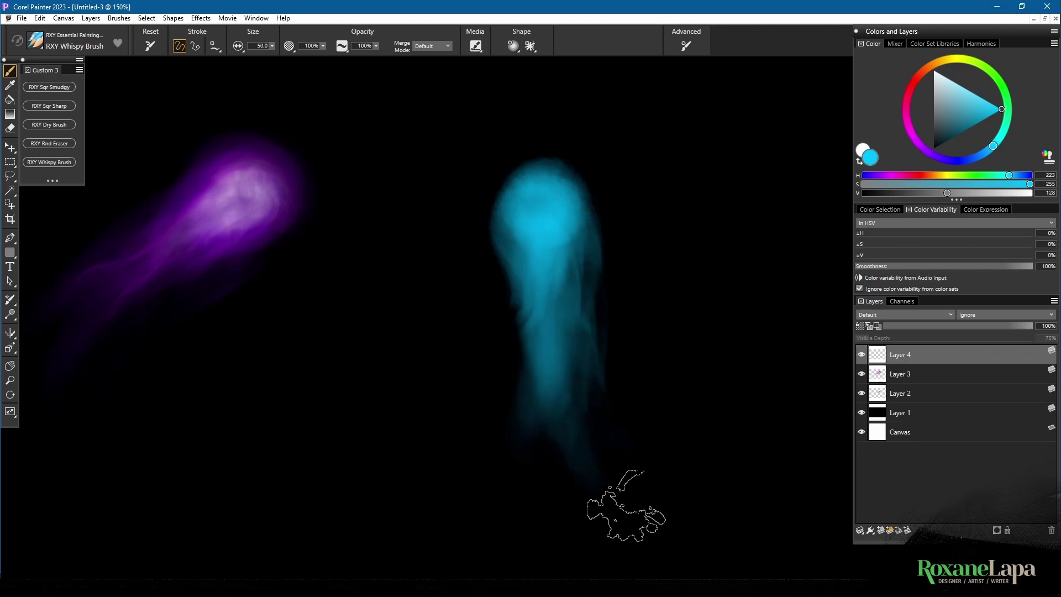
pyautogui.moveTo(521, 256)
pyautogui.mouseDown()
pyautogui.moveTo(526, 287)
pyautogui.moveTo(506, 240)
pyautogui.moveTo(505, 314)
pyautogui.moveTo(508, 265)
pyautogui.moveTo(520, 303)
pyautogui.moveTo(499, 290)
pyautogui.moveTo(514, 301)
pyautogui.moveTo(519, 413)
pyautogui.moveTo(511, 352)
pyautogui.moveTo(521, 450)
pyautogui.mouseUp()
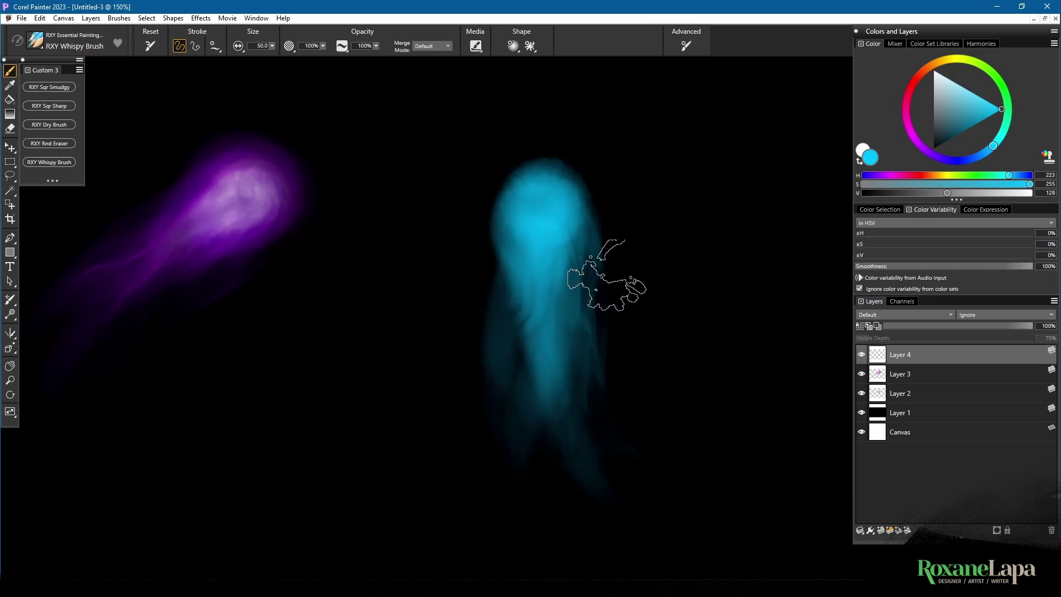
pyautogui.moveTo(607, 275)
pyautogui.mouseDown()
pyautogui.moveTo(552, 216)
pyautogui.moveTo(541, 218)
pyautogui.moveTo(565, 211)
pyautogui.mouseUp()
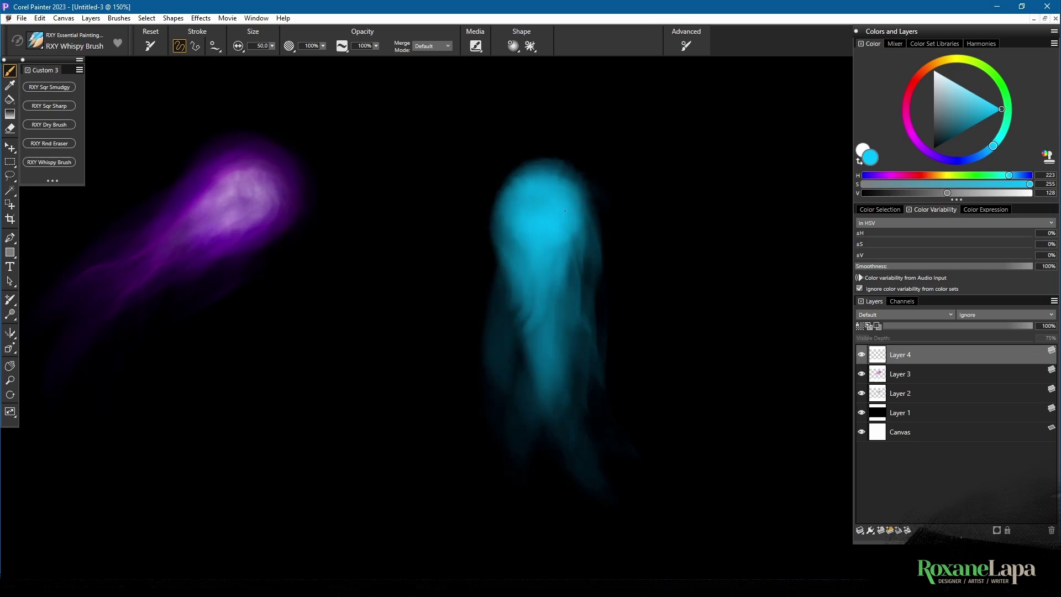
# Brush pale cyan highlights at size 30 into the head and body, then tone the head with dark teal.
pyautogui.moveTo(961, 99); pyautogui.dragTo(947, 77)
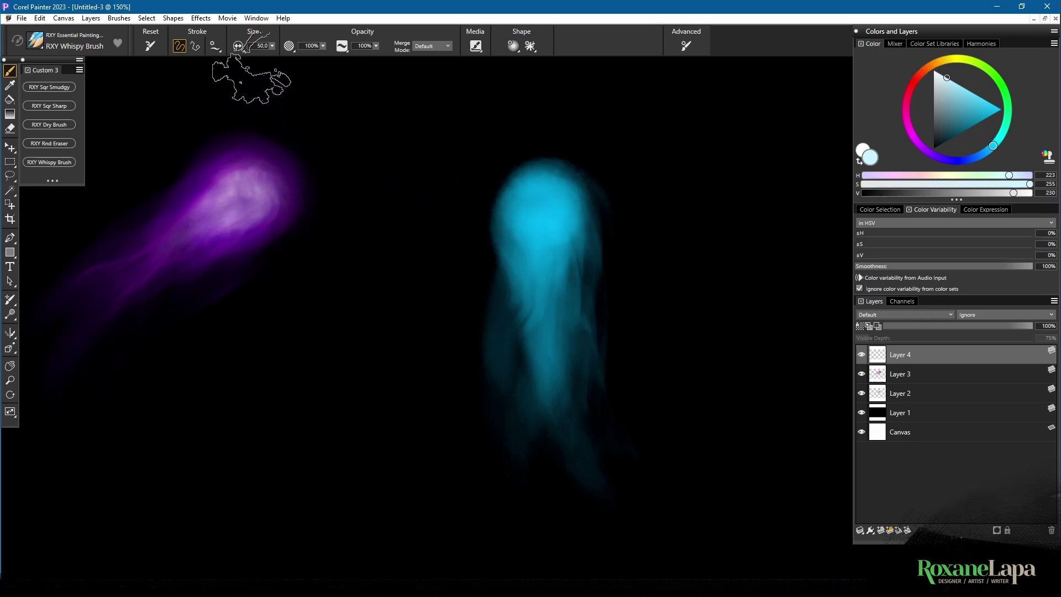
pyautogui.click(259, 47)
pyautogui.write('30')
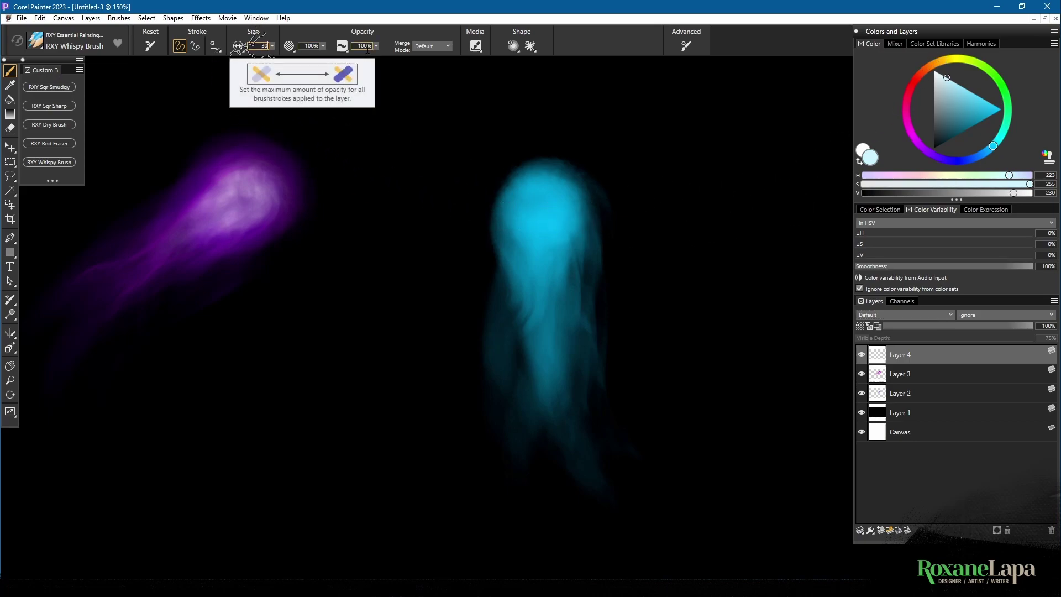
pyautogui.moveTo(545, 197)
pyautogui.mouseDown()
pyautogui.moveTo(533, 204)
pyautogui.moveTo(550, 210)
pyautogui.moveTo(531, 218)
pyautogui.moveTo(539, 304)
pyautogui.moveTo(561, 349)
pyautogui.moveTo(550, 365)
pyautogui.mouseUp()
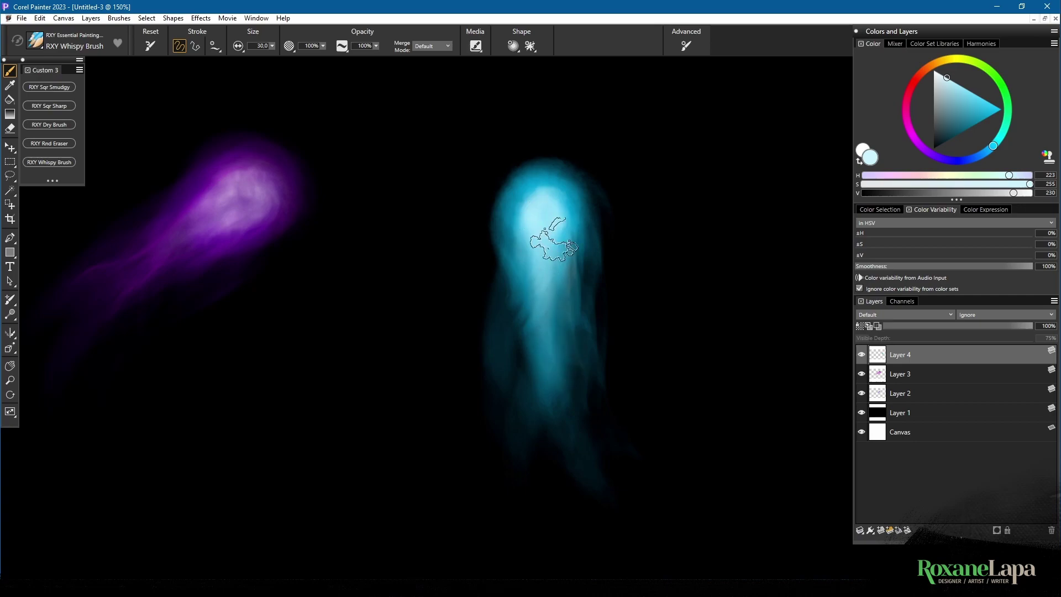
pyautogui.moveTo(553, 239); pyautogui.dragTo(547, 320)
pyautogui.moveTo(517, 229); pyautogui.dragTo(520, 293)
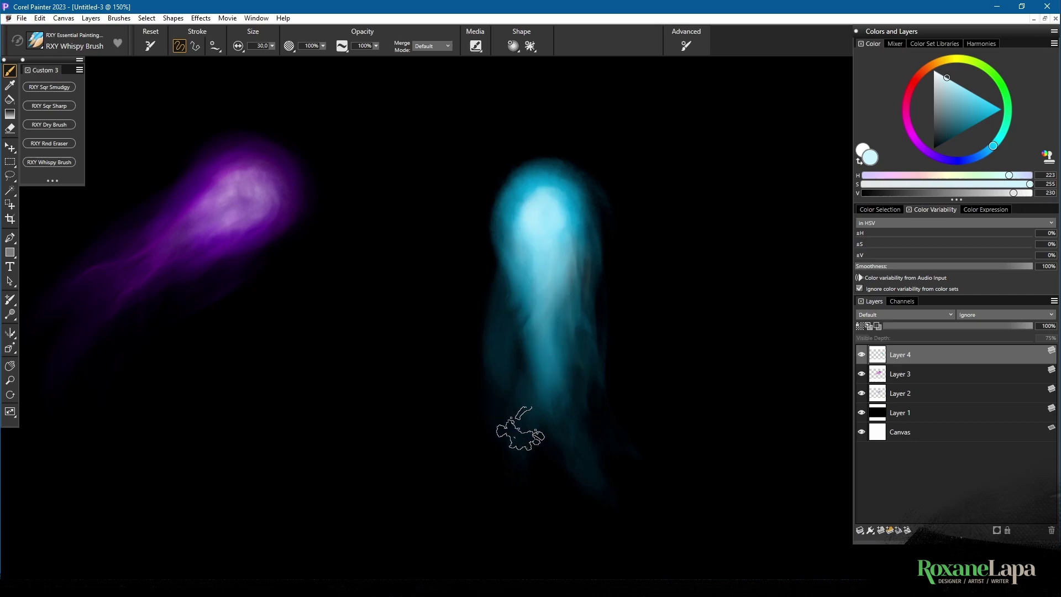
pyautogui.click(965, 130)
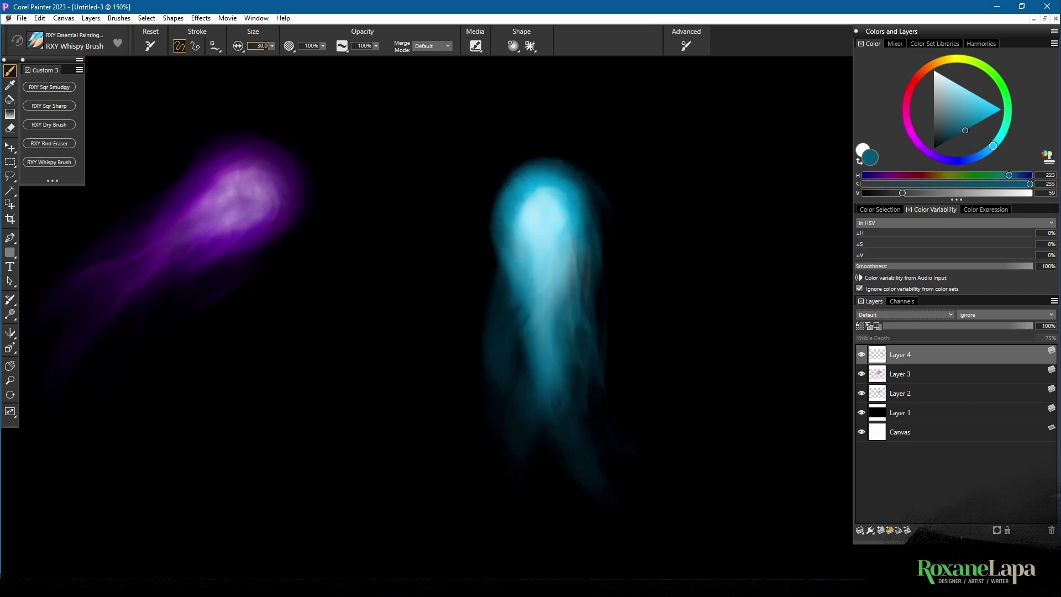
pyautogui.moveTo(531, 211)
pyautogui.mouseDown()
pyautogui.moveTo(542, 184)
pyautogui.moveTo(563, 202)
pyautogui.moveTo(572, 242)
pyautogui.mouseUp()
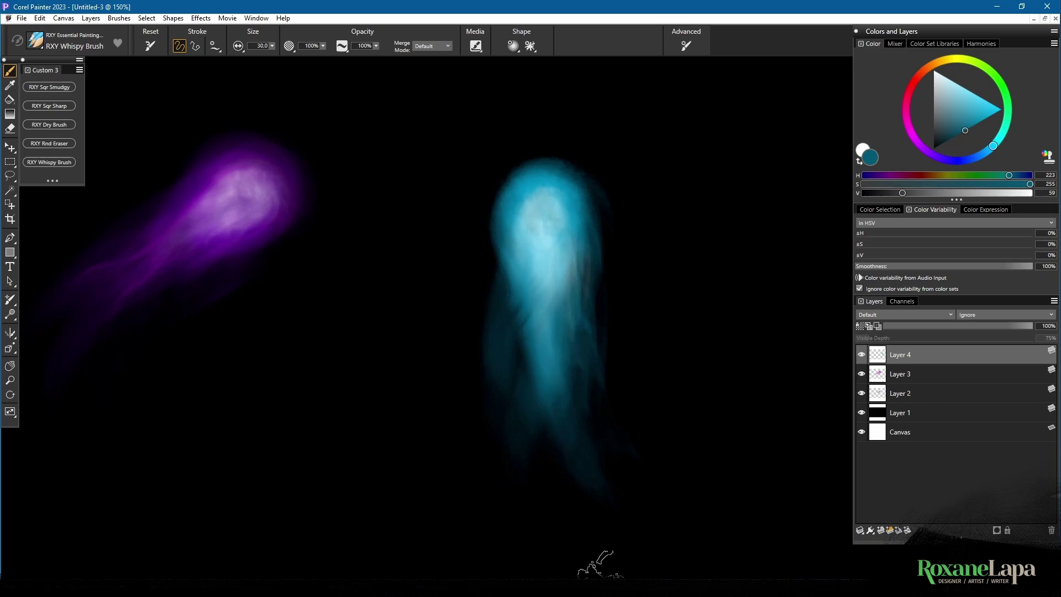
# Zoom out to 75% to view both the purple and cyan energy balls on the canvas.
pyautogui.hotkey('ctrl', '-')
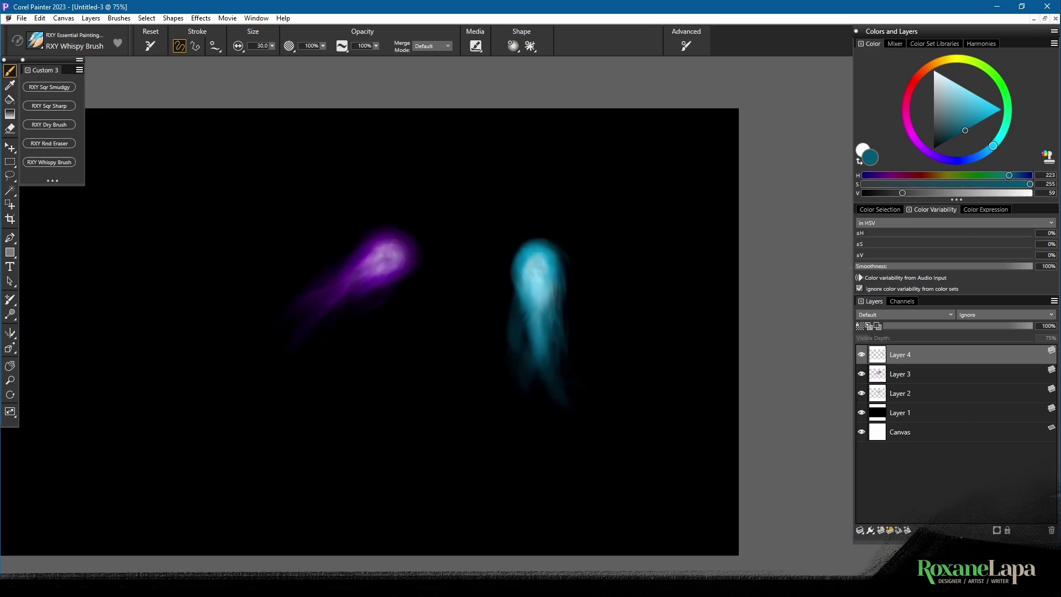